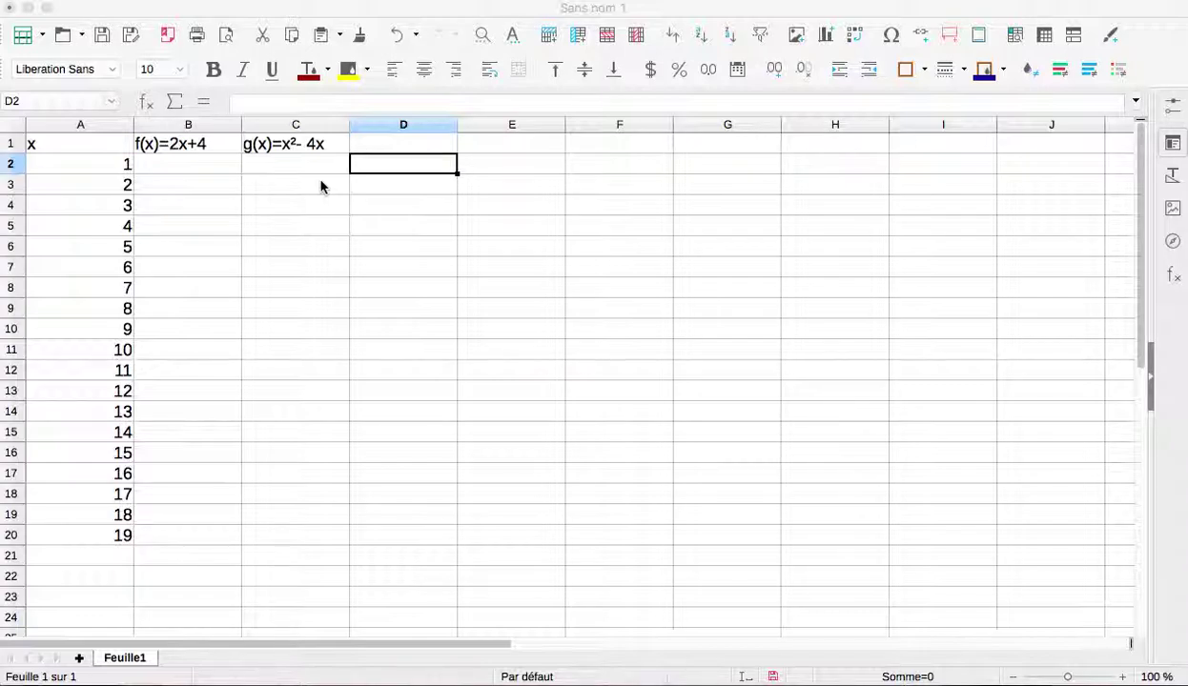
- Enter the heading "maths" in cell D1, beside the g(x) column heading
click(166, 143)
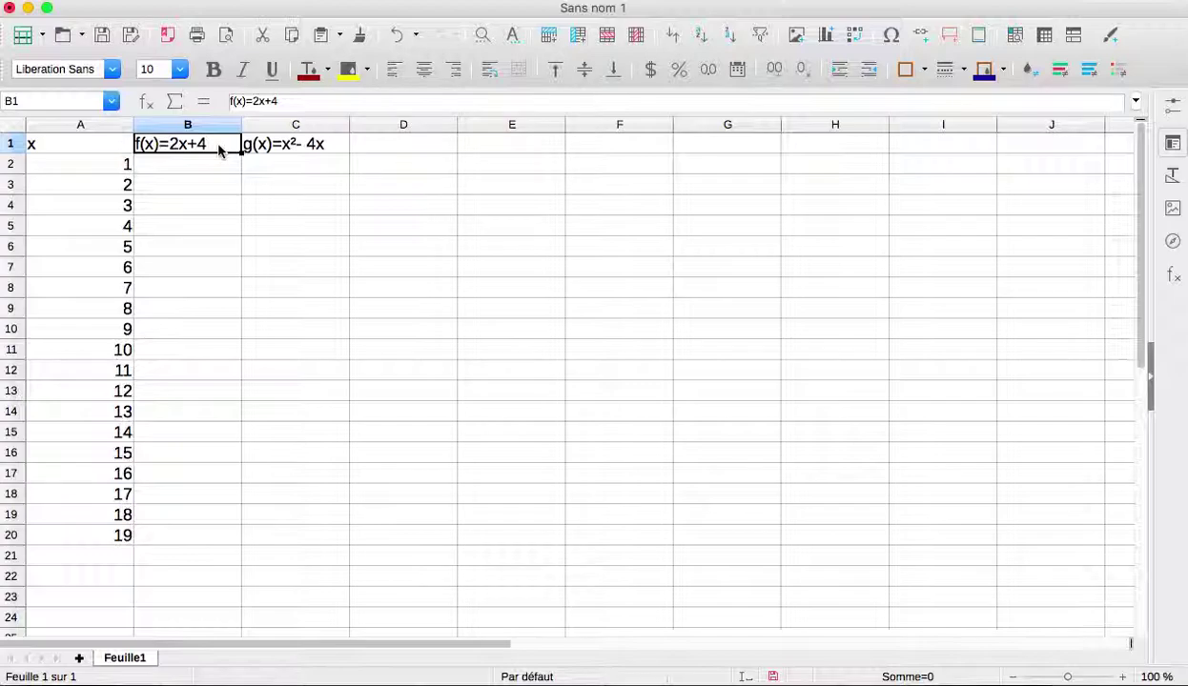
click(379, 145)
text(mathe)
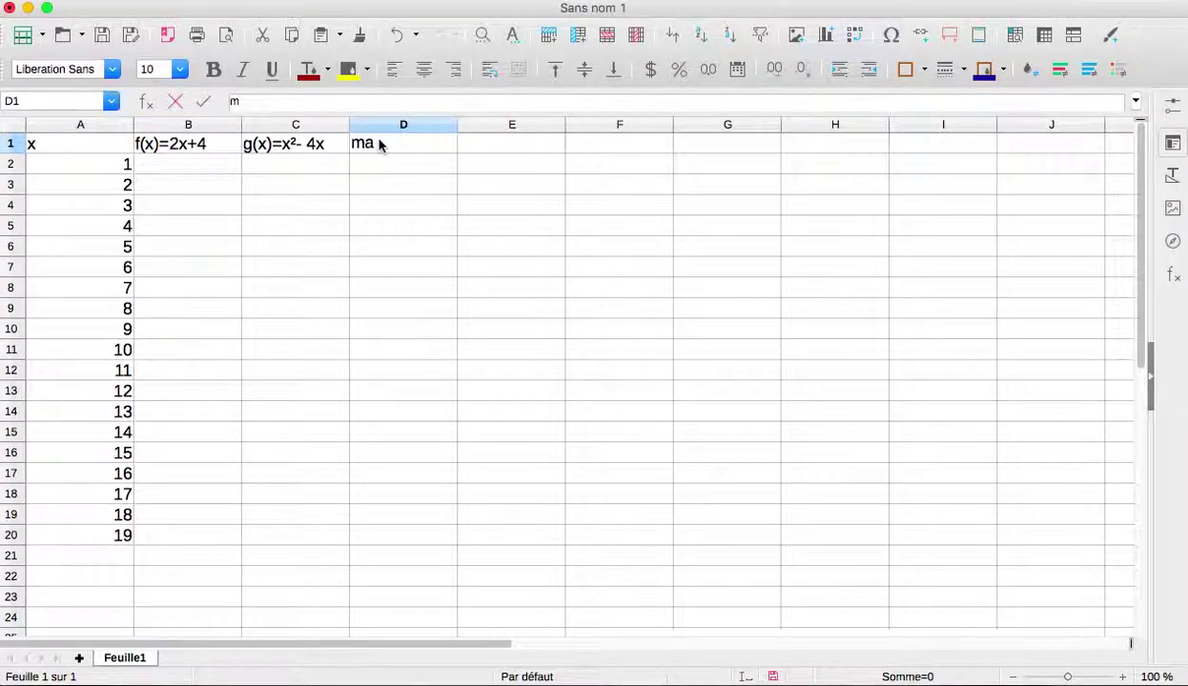
key(BackSpace)
text(s)
key(Return)
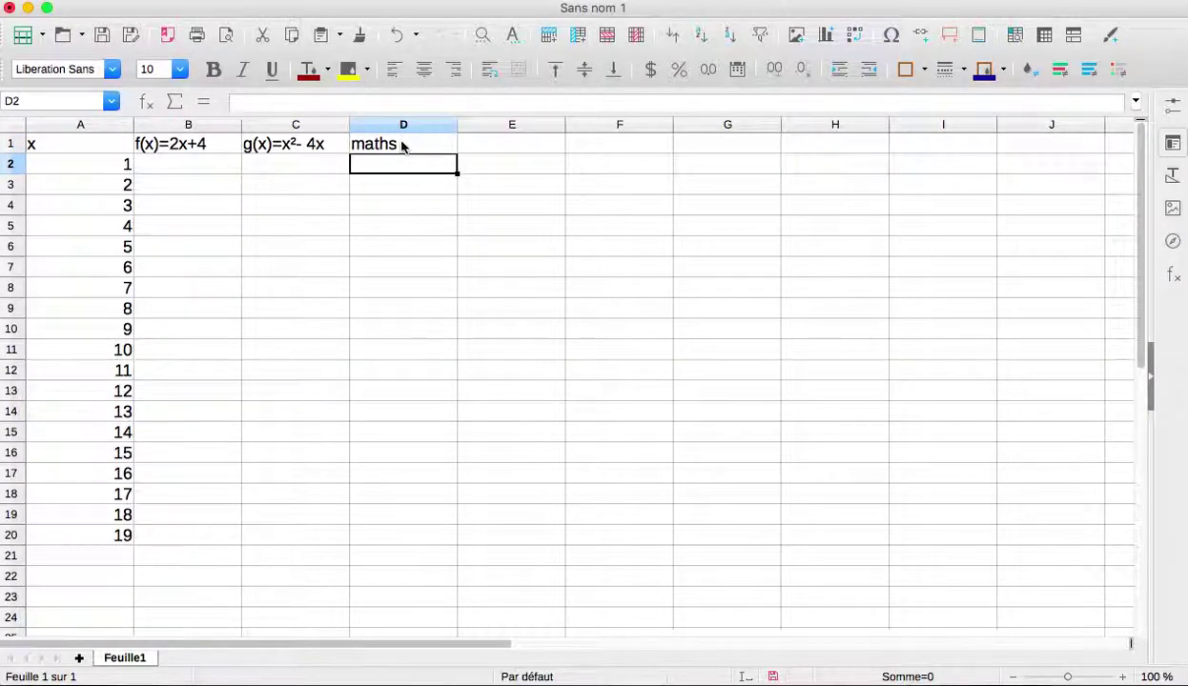
click(405, 143)
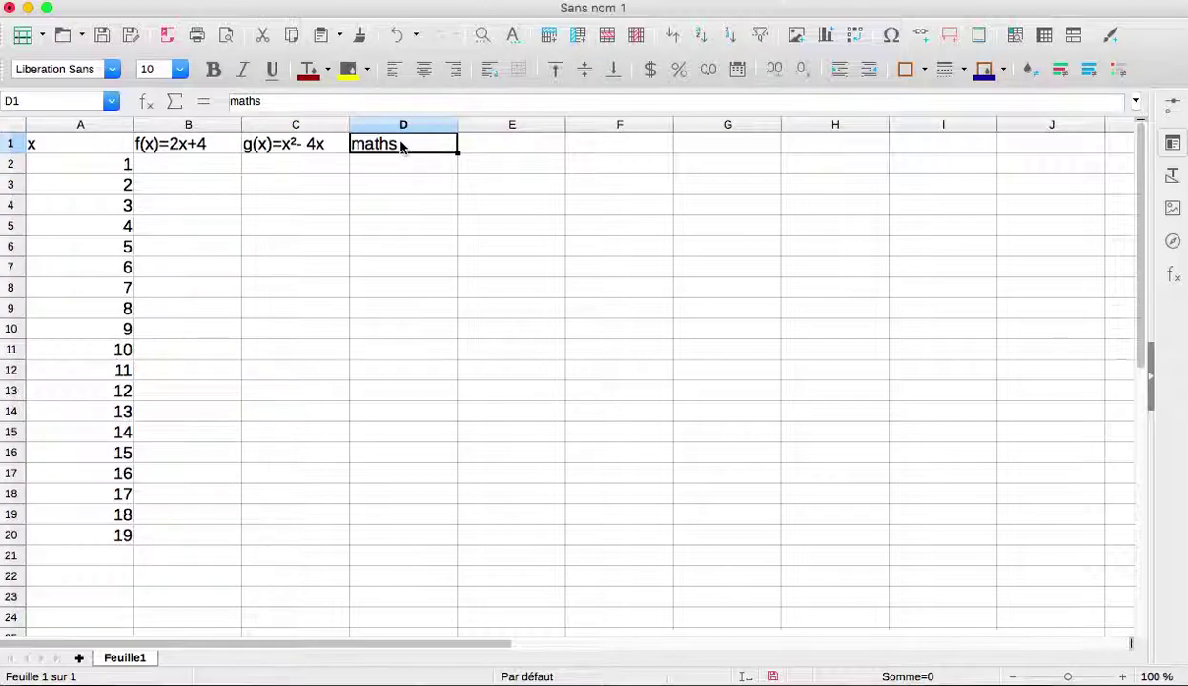
- Enter the formula =2xA2+4 in B2 for f(x) and accept the proposed correction =2*A2+4
click(218, 173)
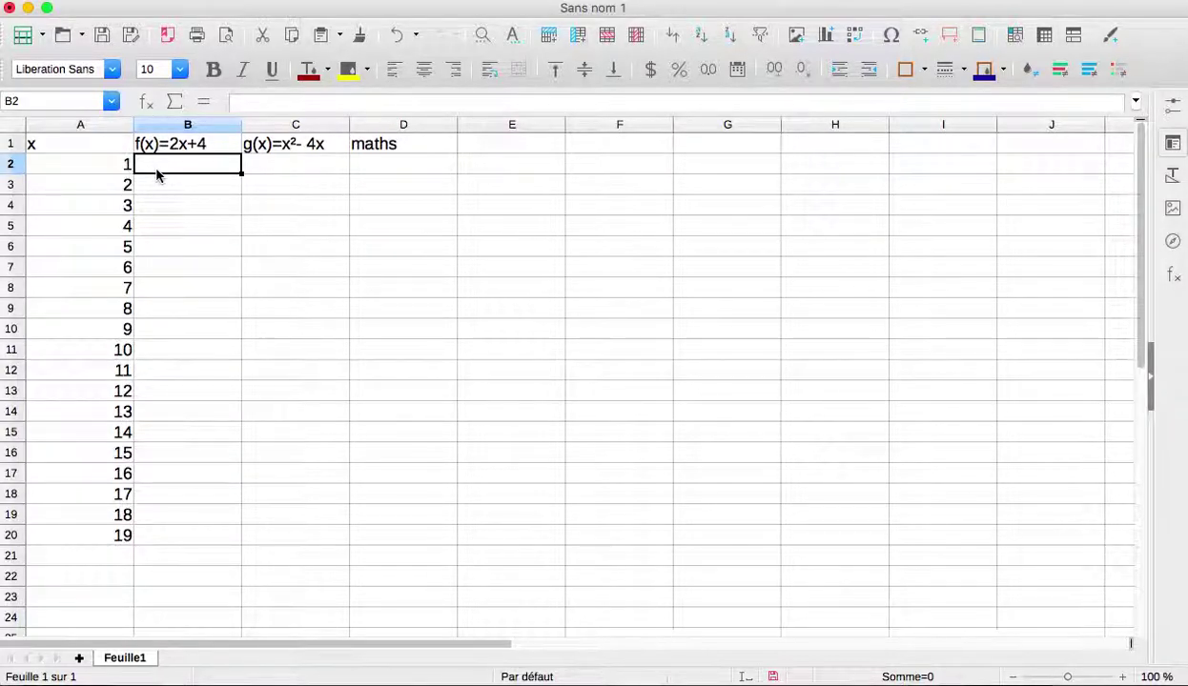
click(91, 165)
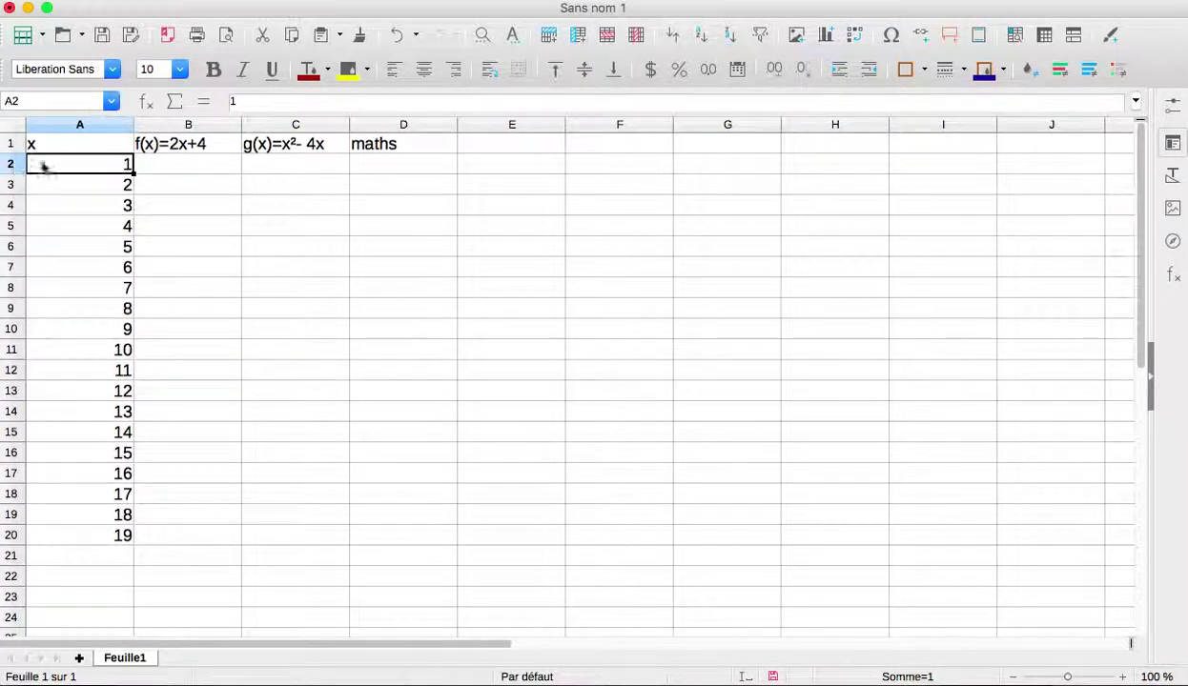
click(160, 171)
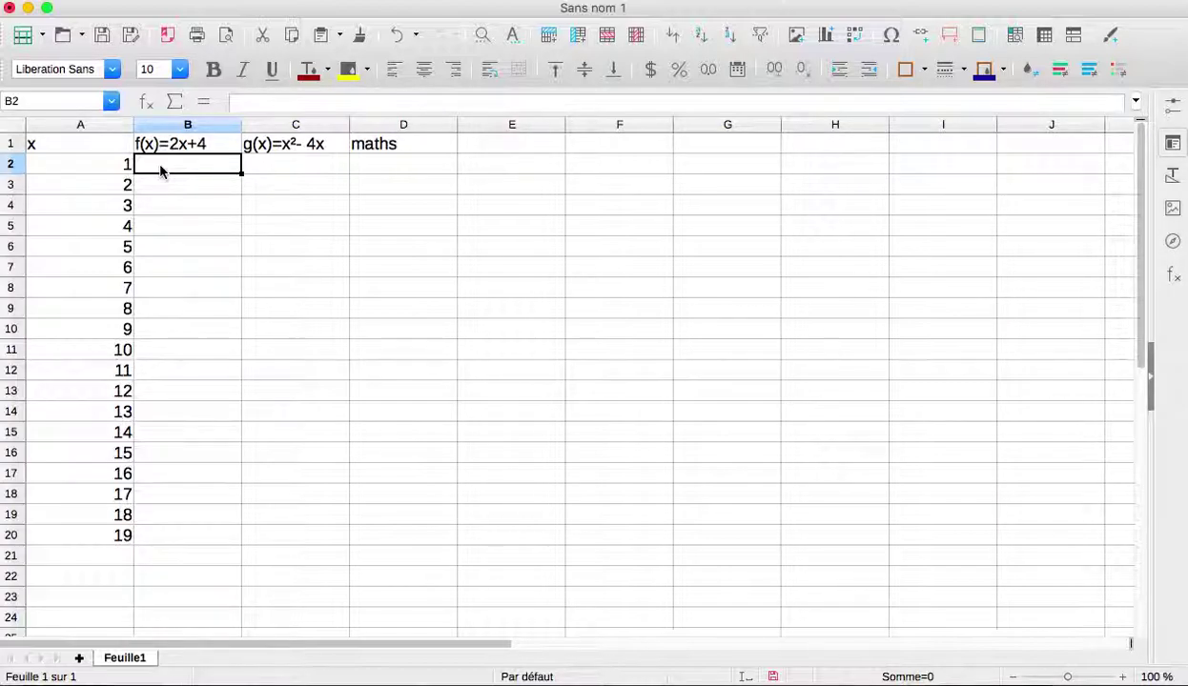
text(=)
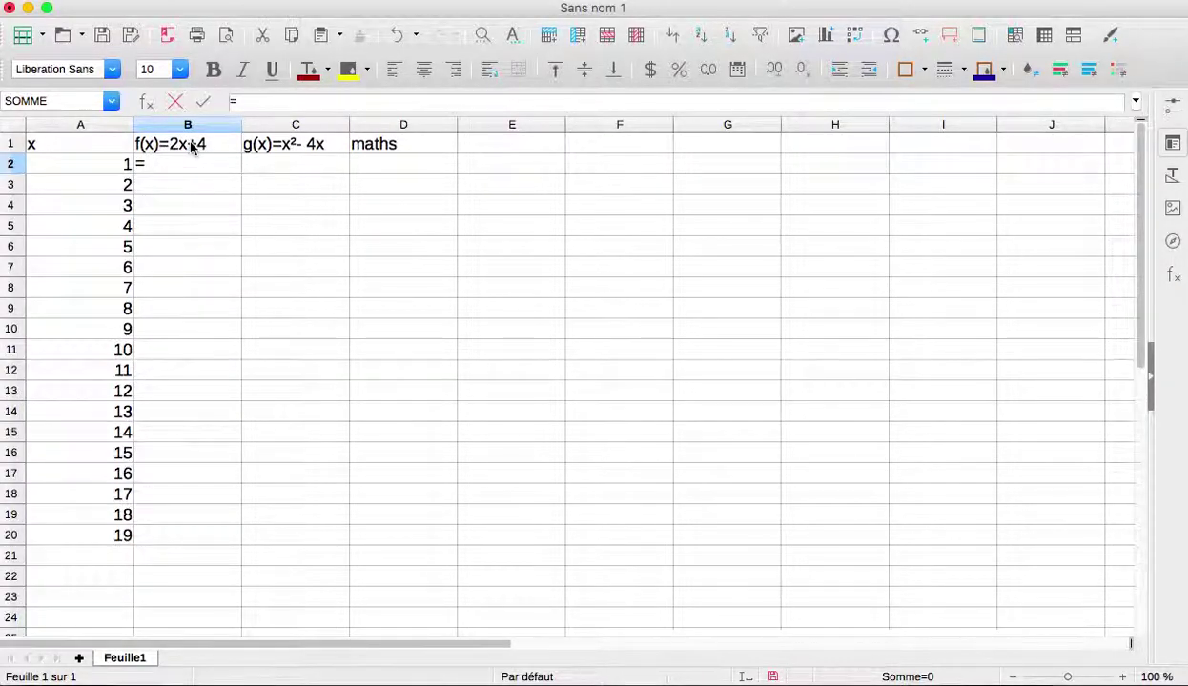
text(2xA)
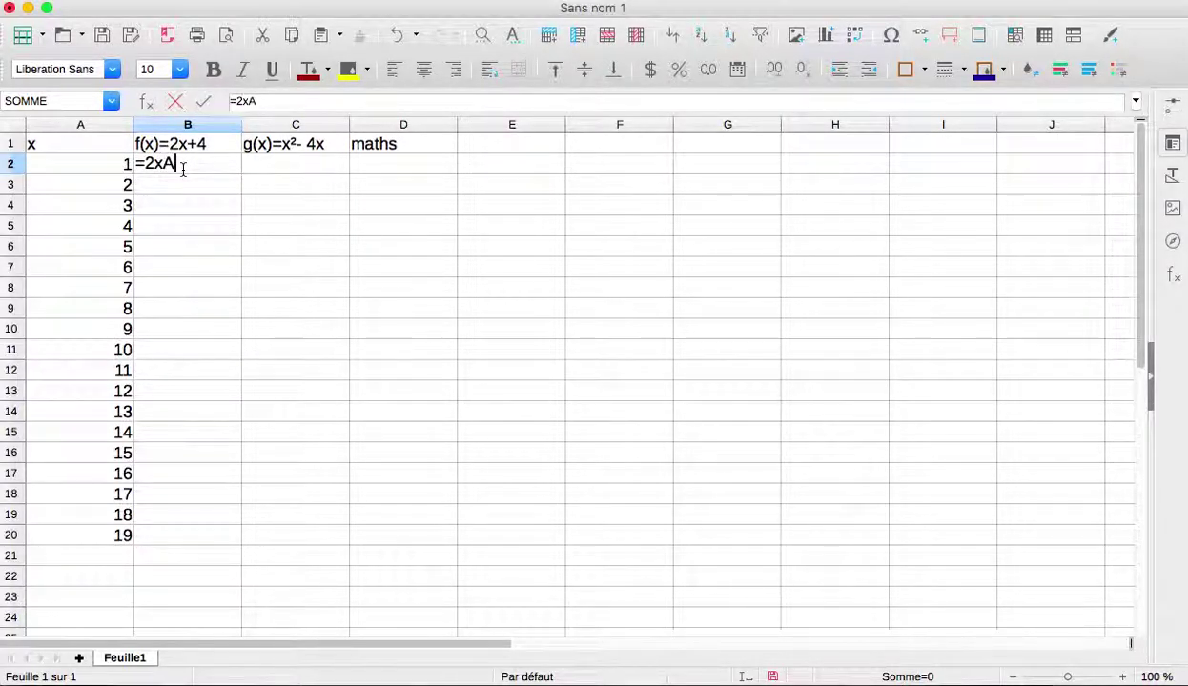
text(2+4)
key(Return)
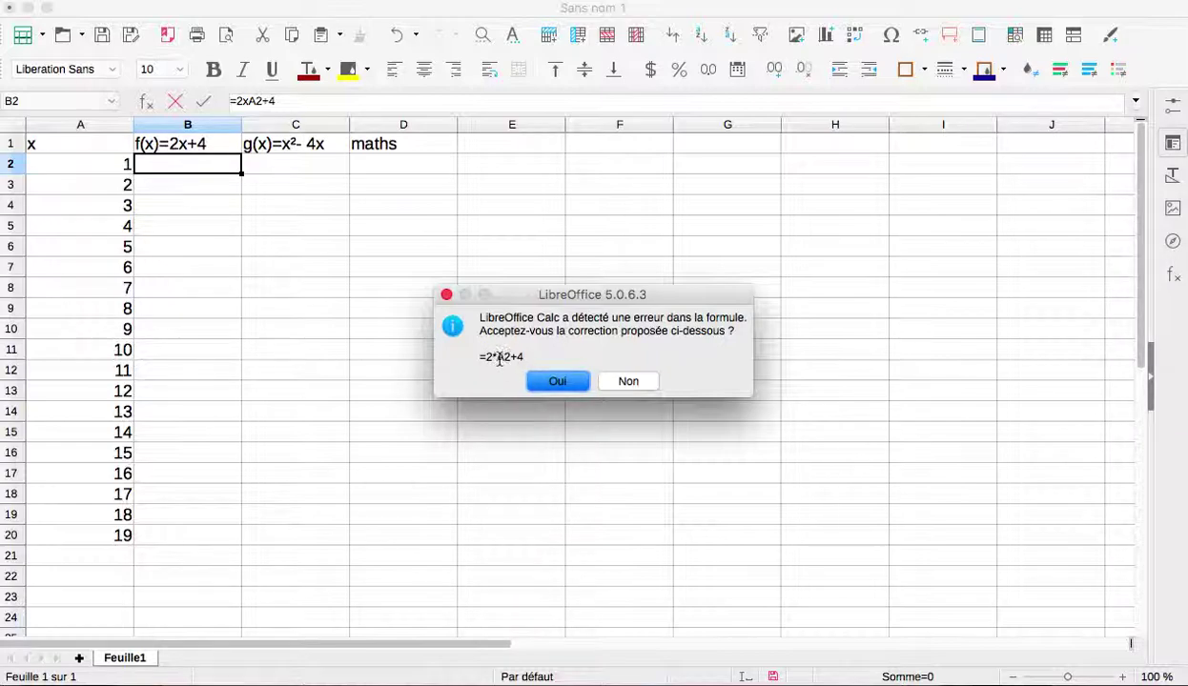
click(550, 381)
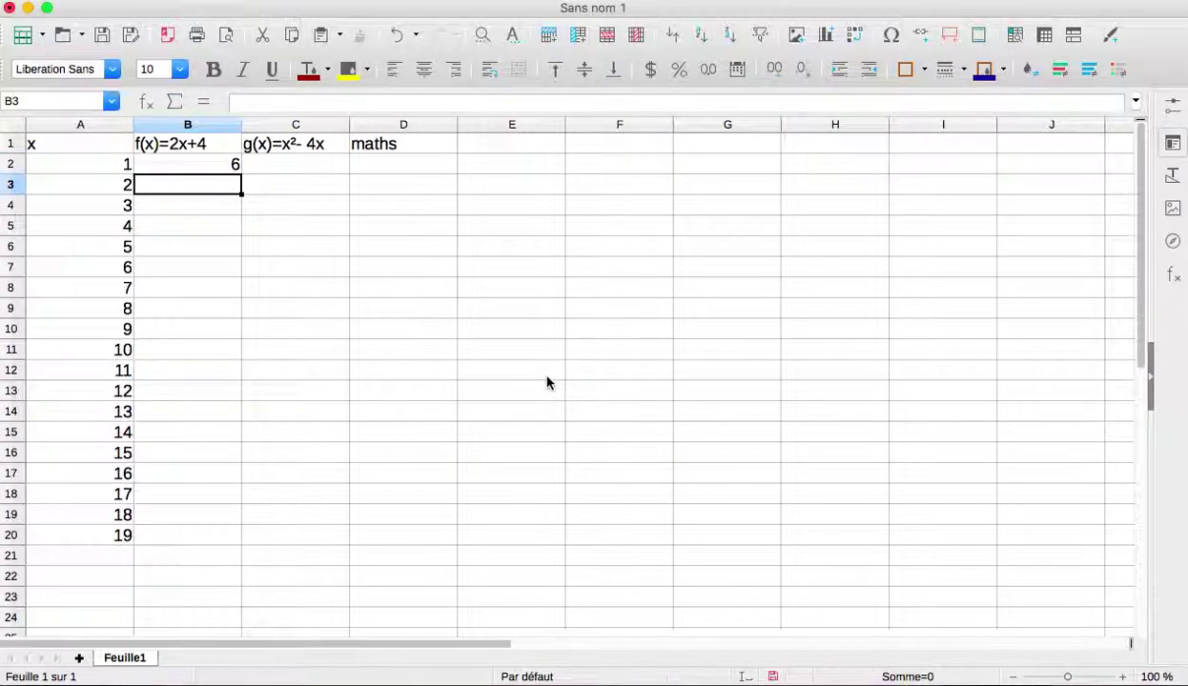
- Fill the B2 formula down to B20 and check the copied formulas in B2 through B5
click(222, 167)
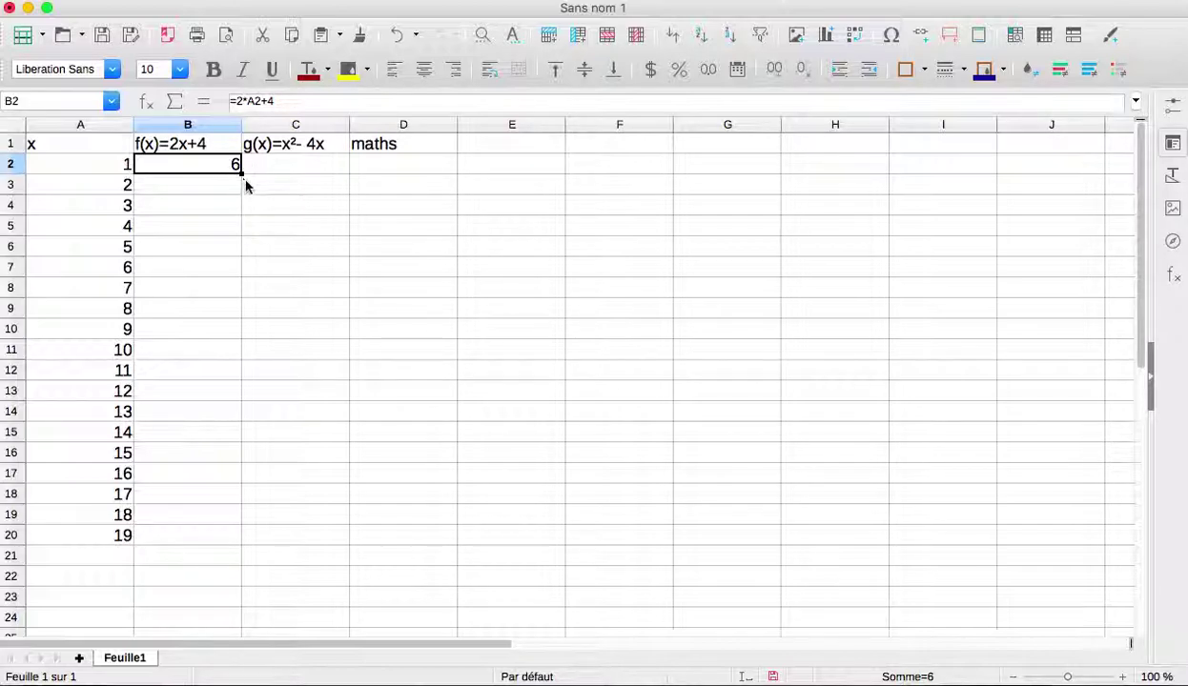
drag(244, 174, 243, 546)
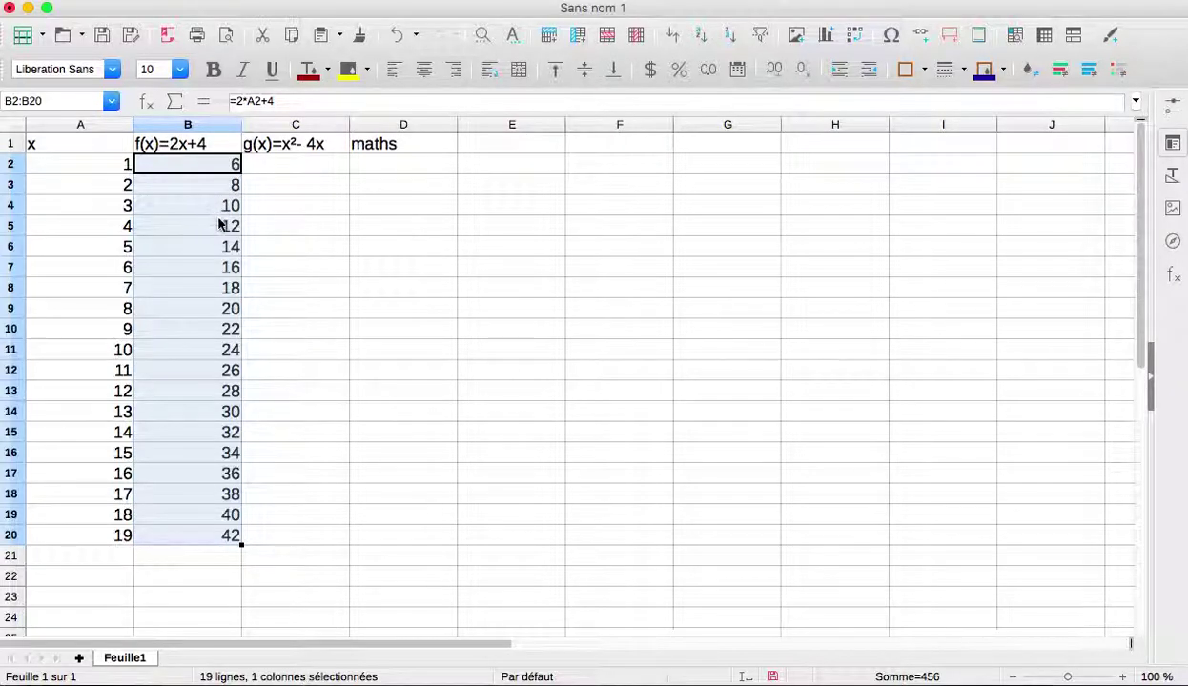
click(204, 184)
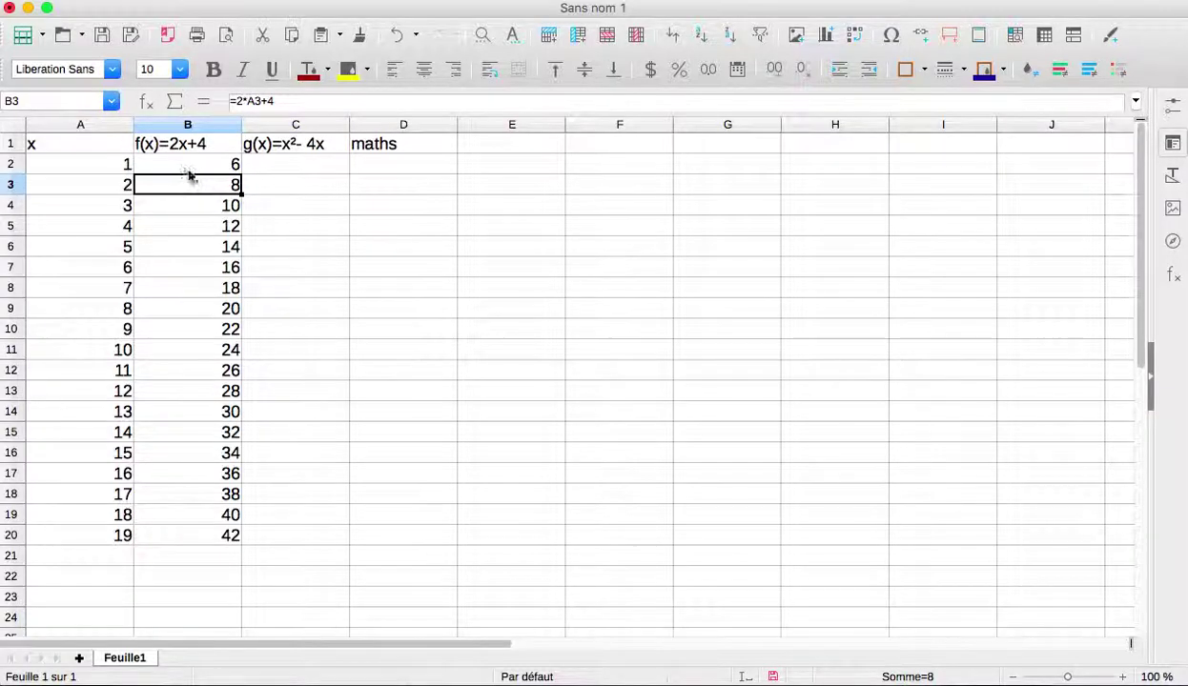
click(194, 166)
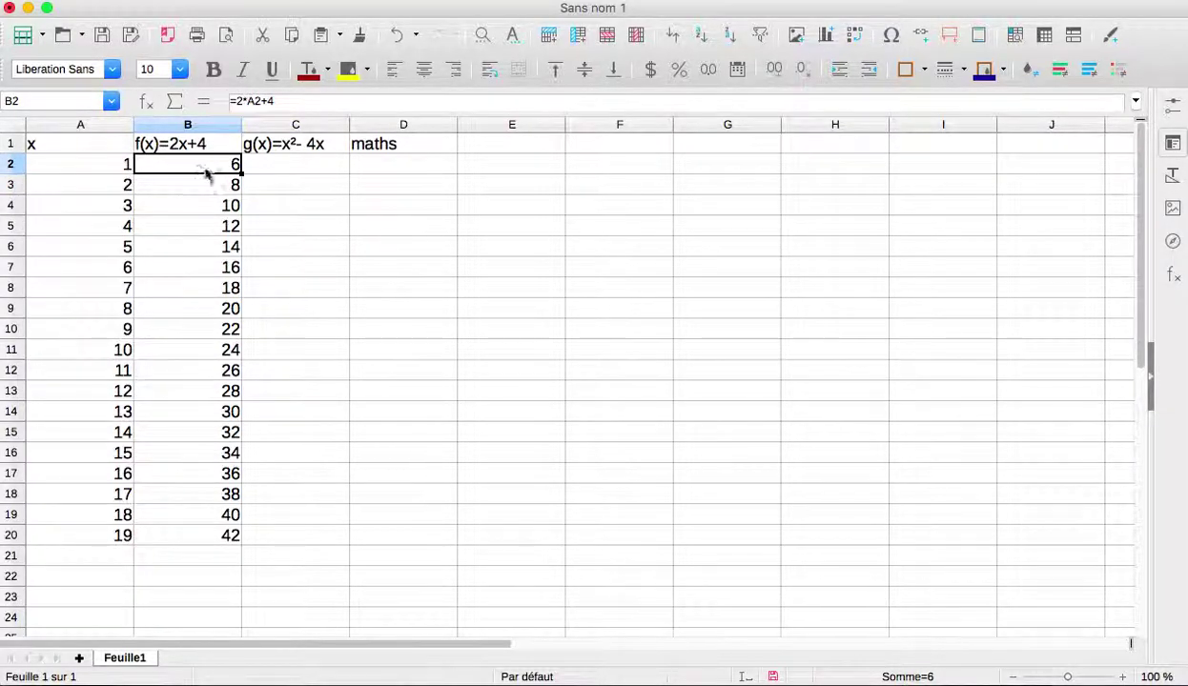
click(208, 188)
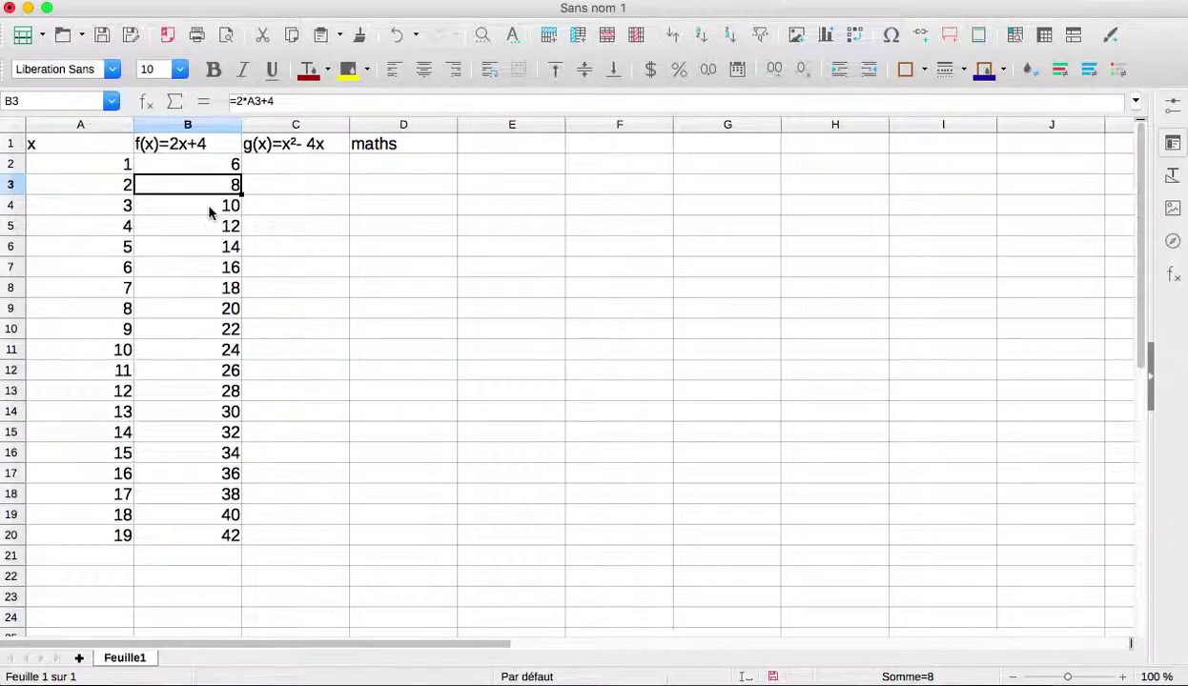
click(210, 211)
click(212, 230)
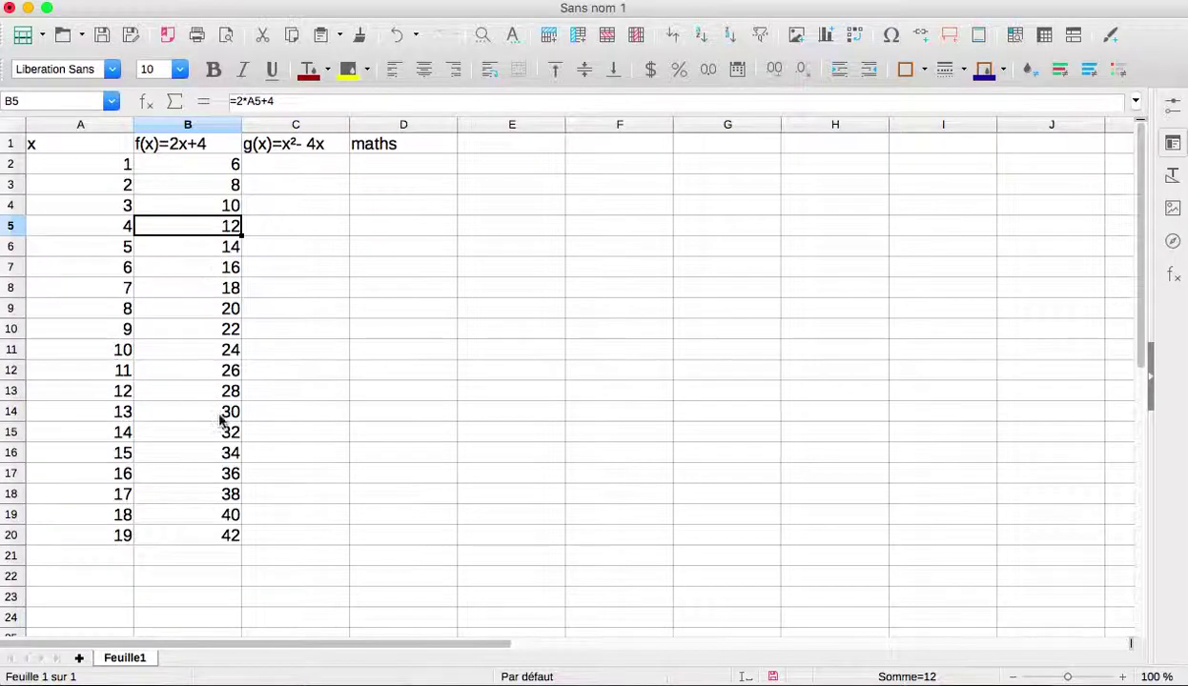
- Clear everything from cells B3 to B20, including all content types
drag(236, 186, 241, 539)
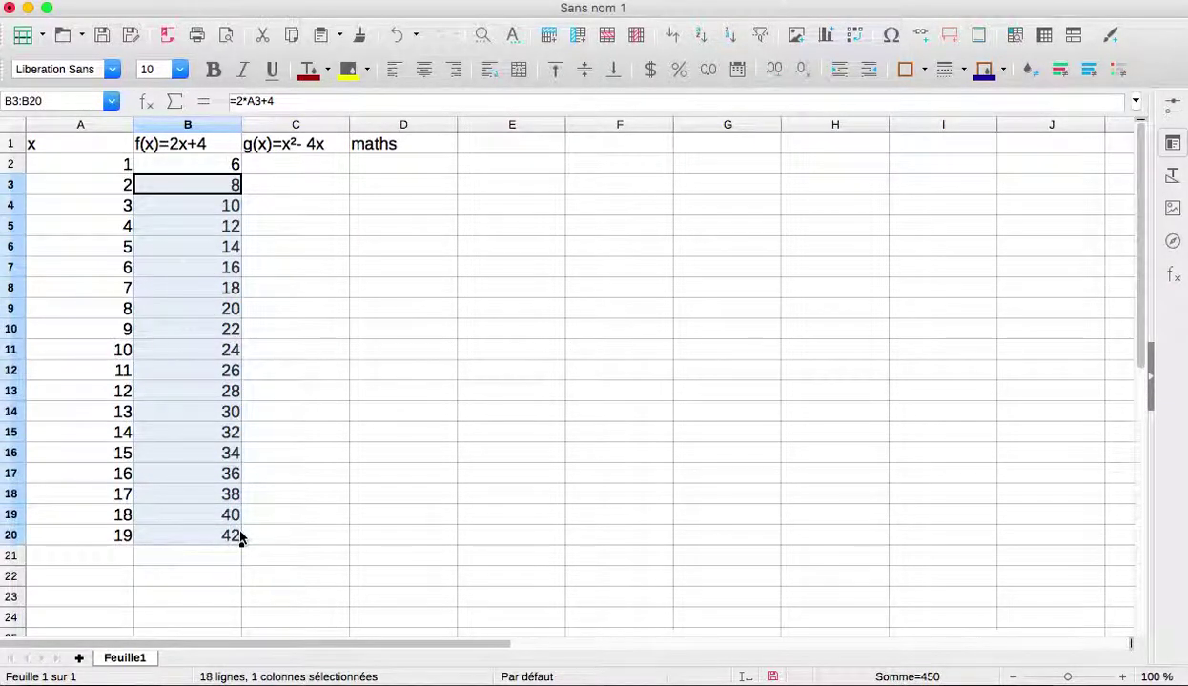
key(BackSpace)
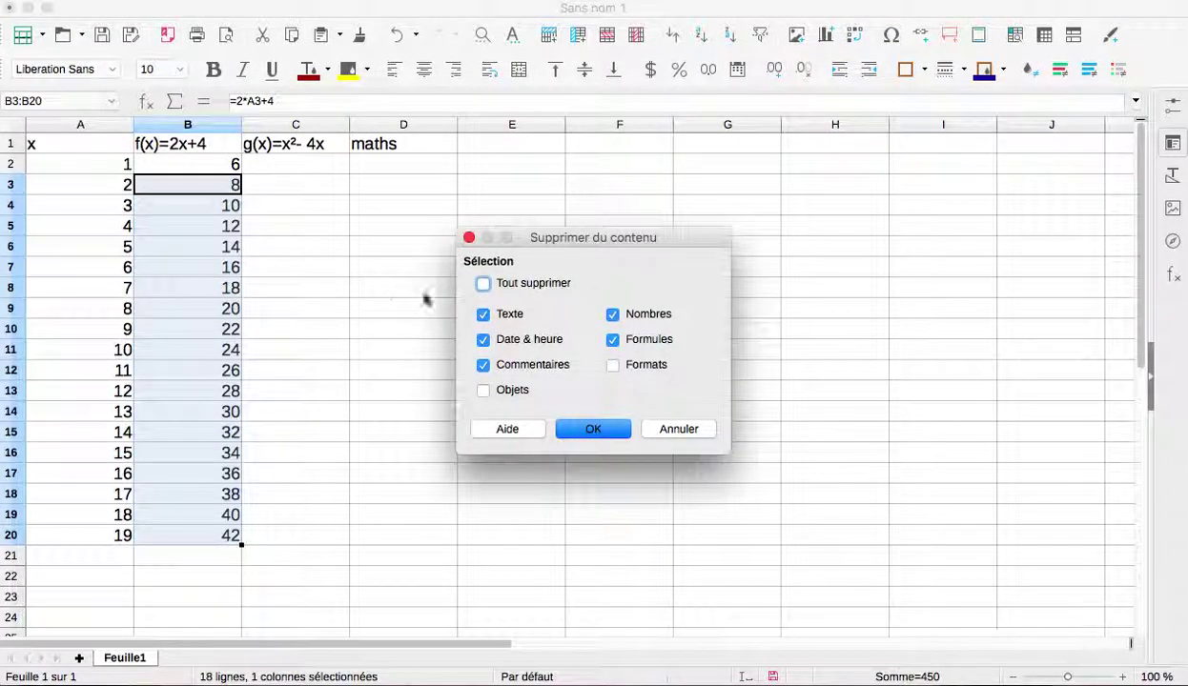
click(483, 284)
click(591, 430)
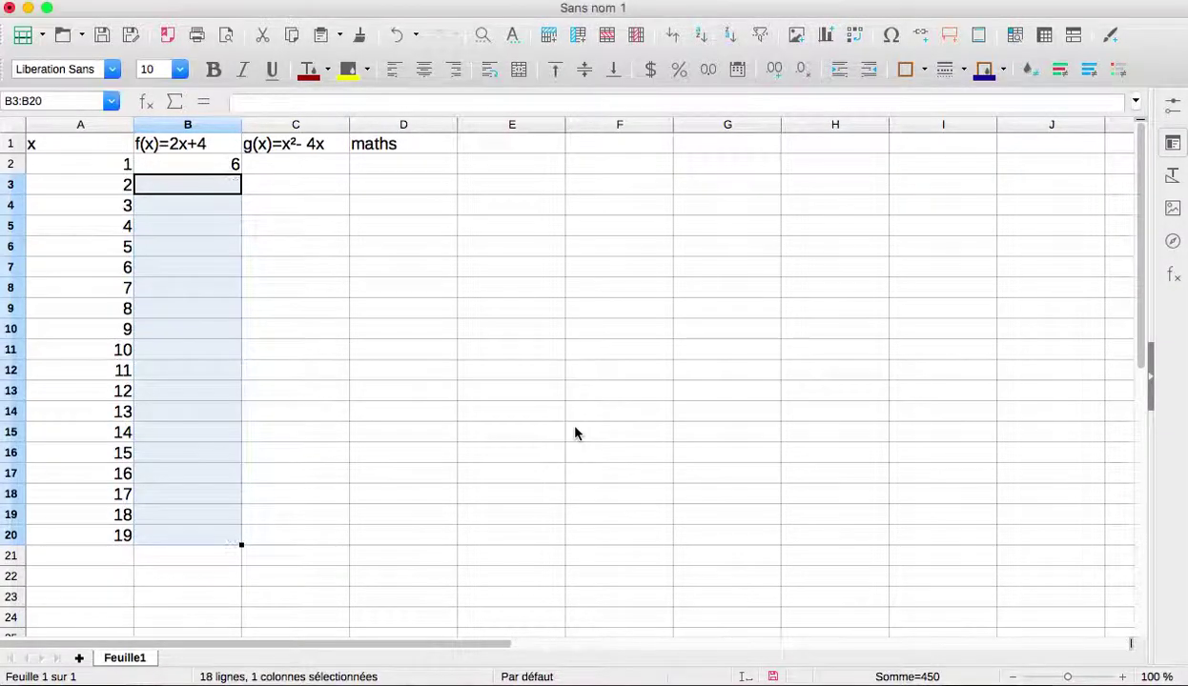
click(167, 189)
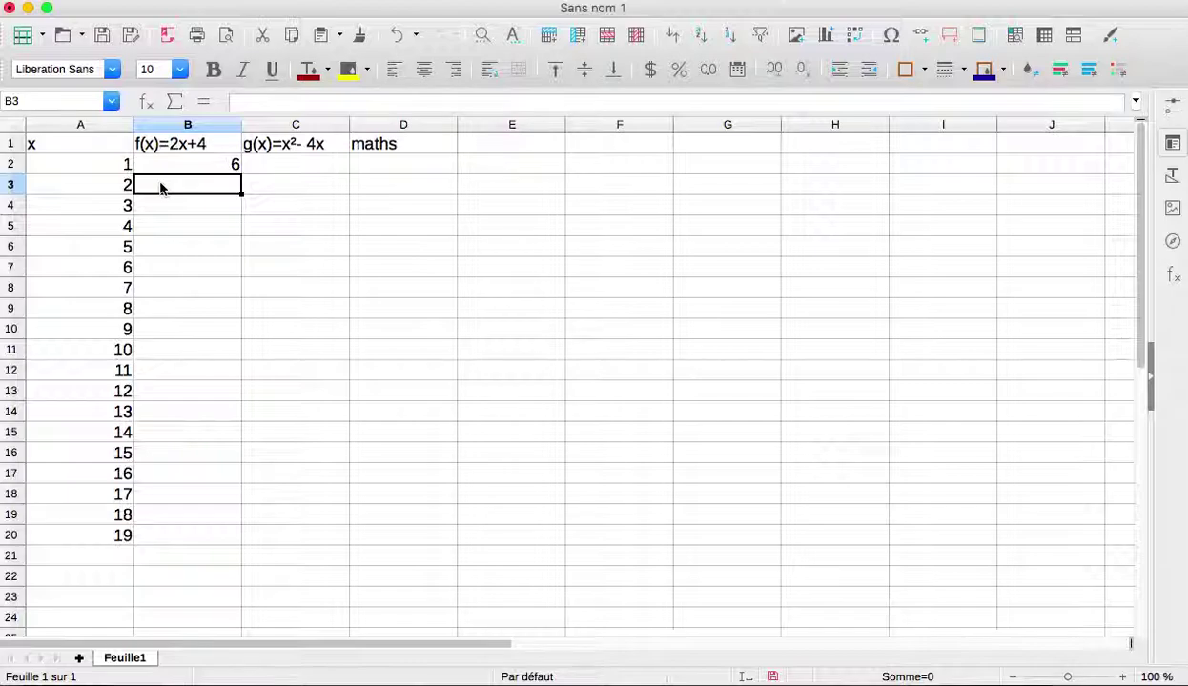
- Make the cell reference in the B2 formula absolute so that it reads =2*$A$2+4
click(168, 164)
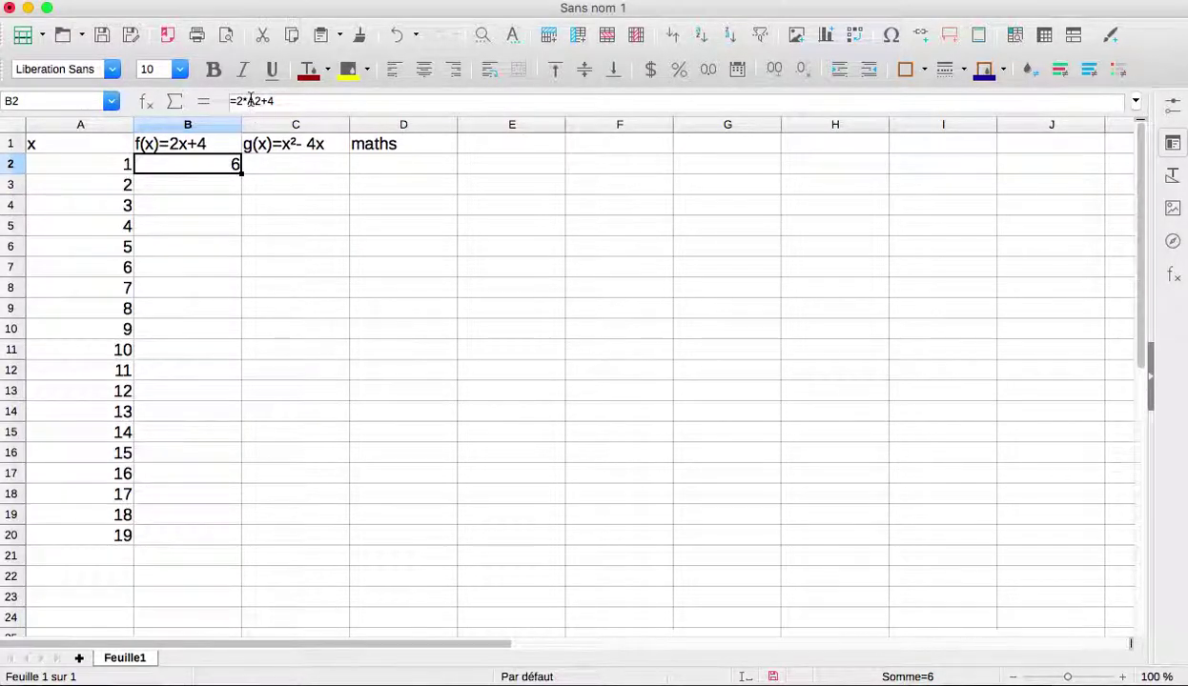
click(248, 101)
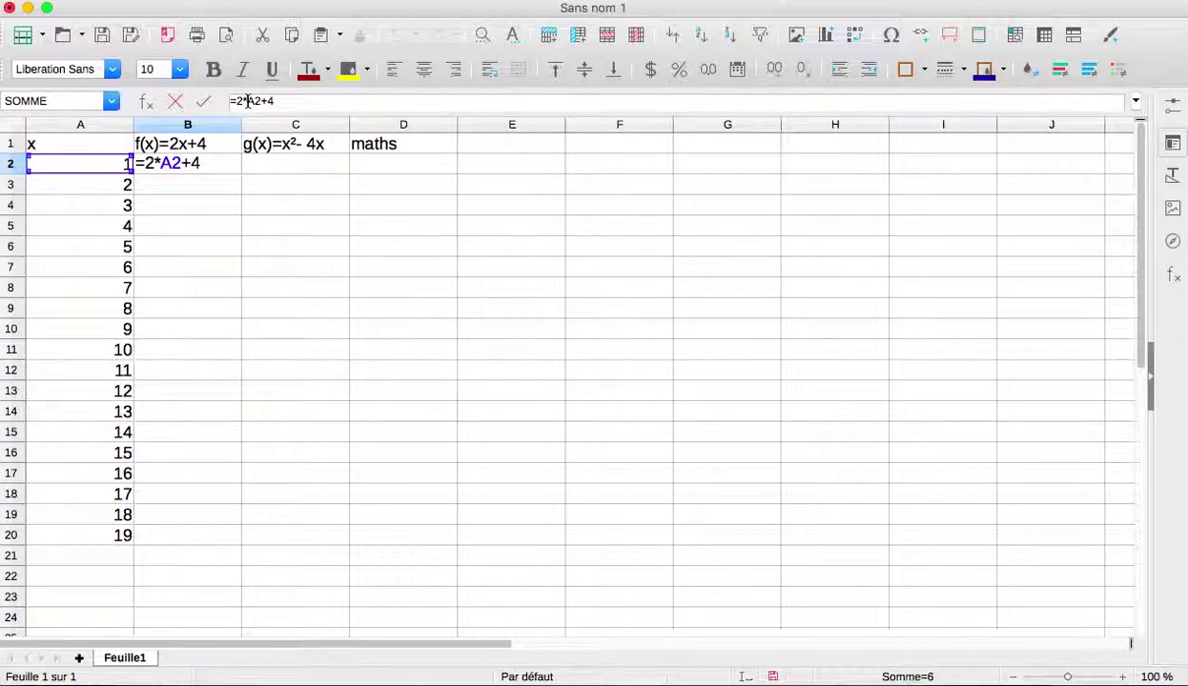
text($)
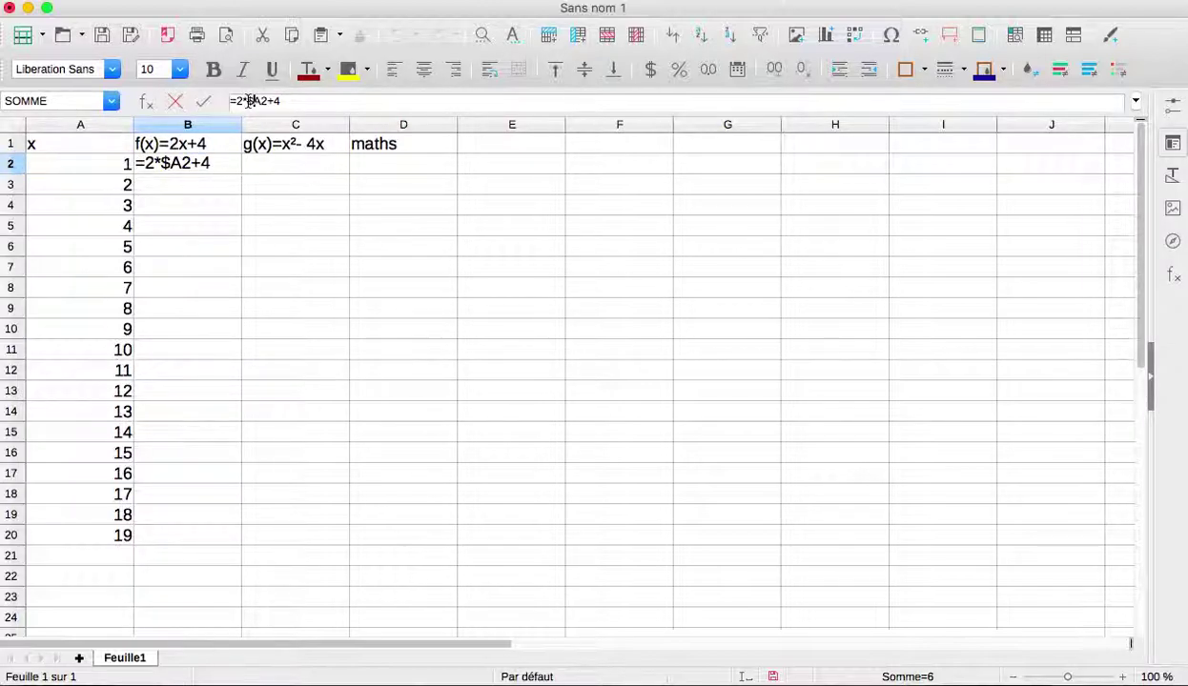
click(257, 101)
text($)
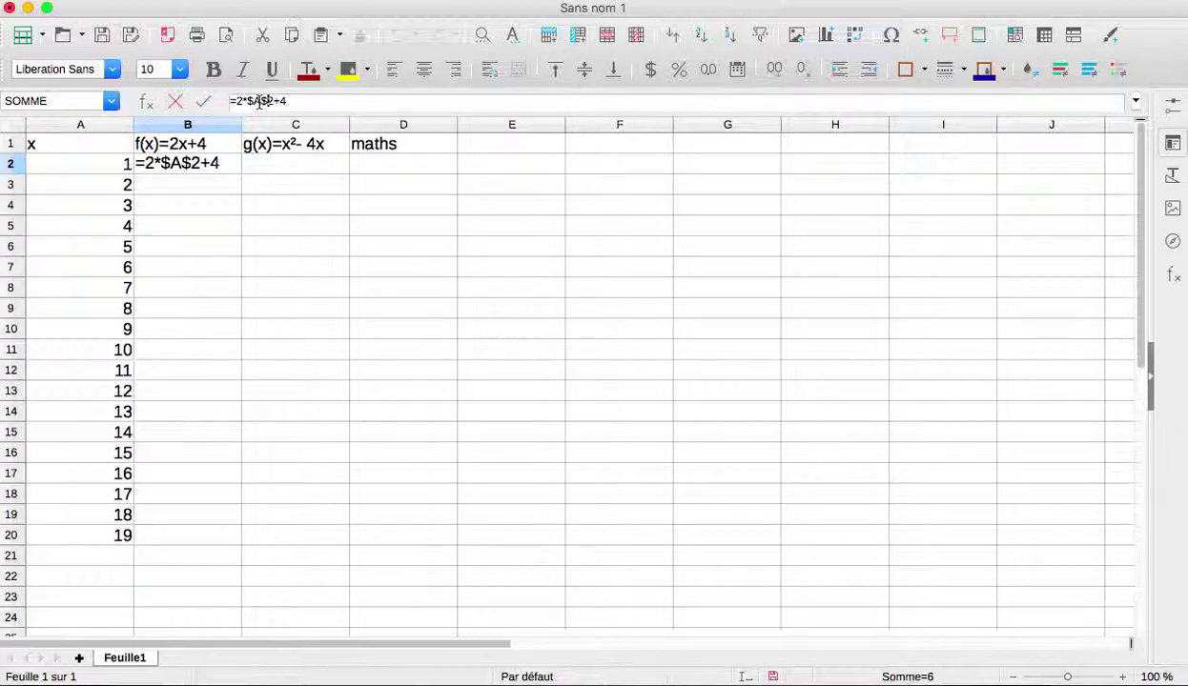
key(Return)
- Fill the absolute-reference formula from B2 down to B5 and compare the copied formula in B3 with A2
click(221, 167)
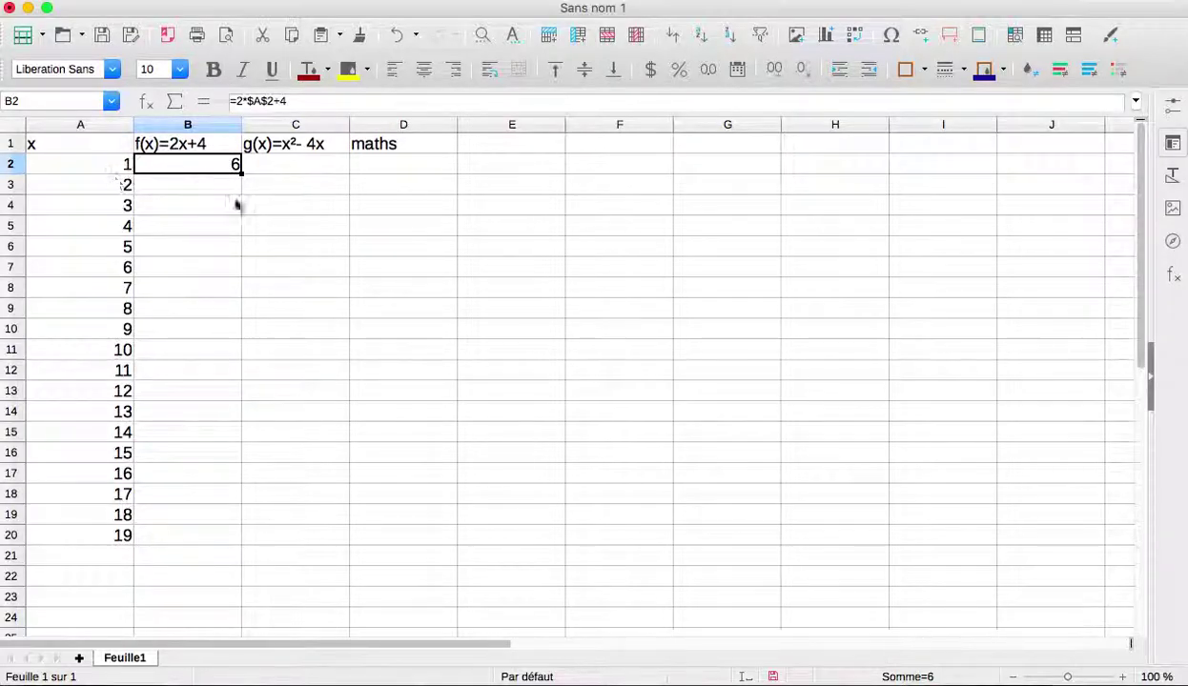
drag(241, 173, 231, 235)
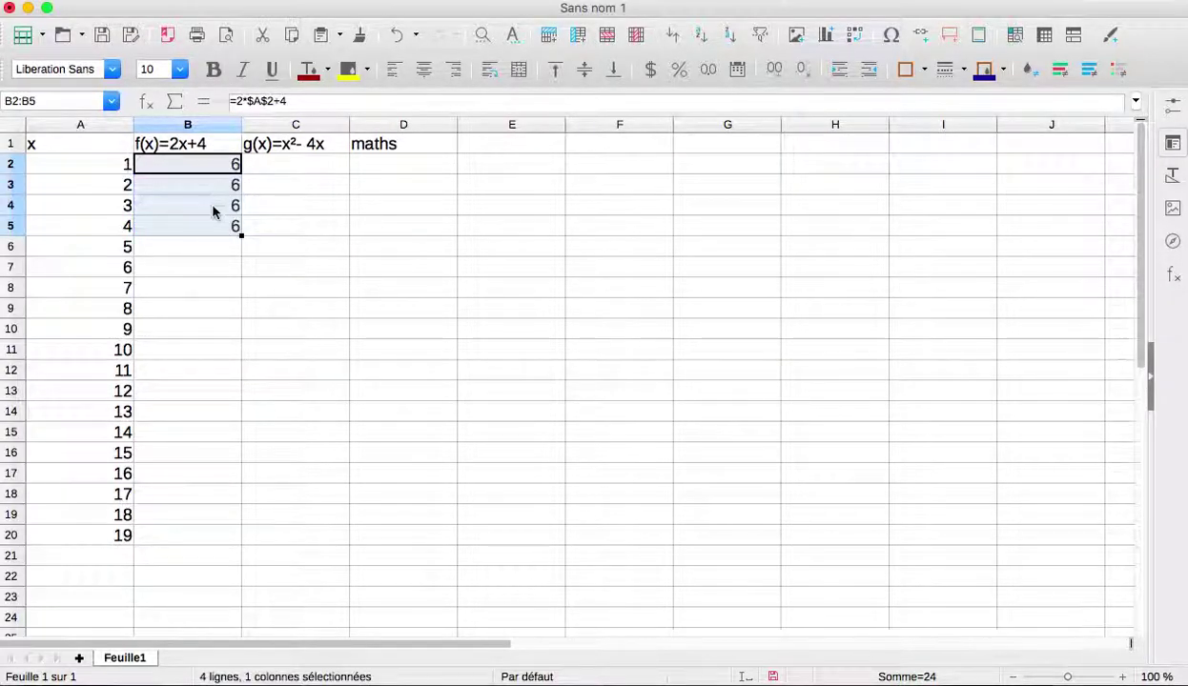
click(213, 190)
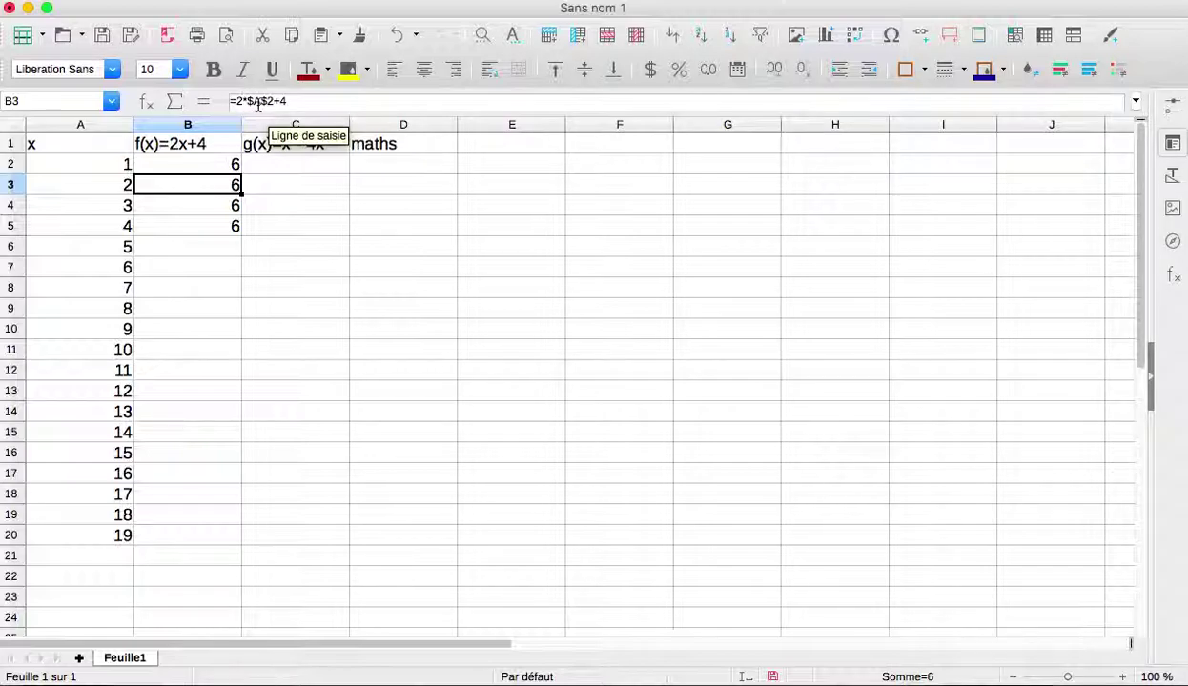
click(194, 166)
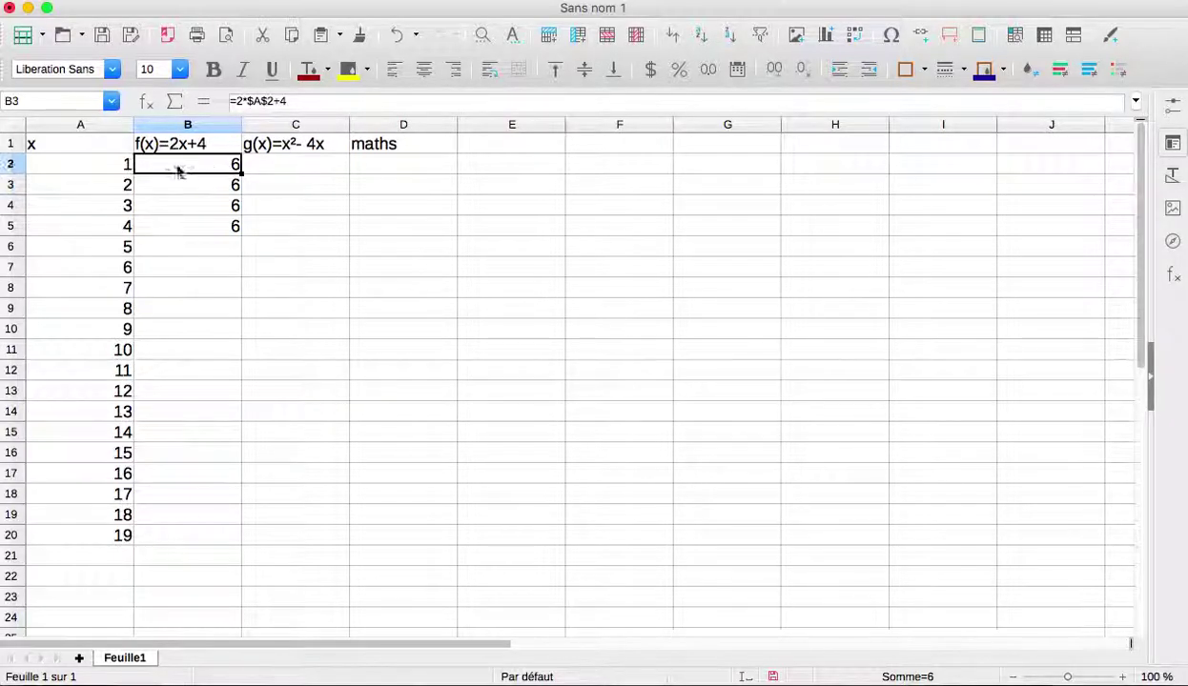
click(101, 170)
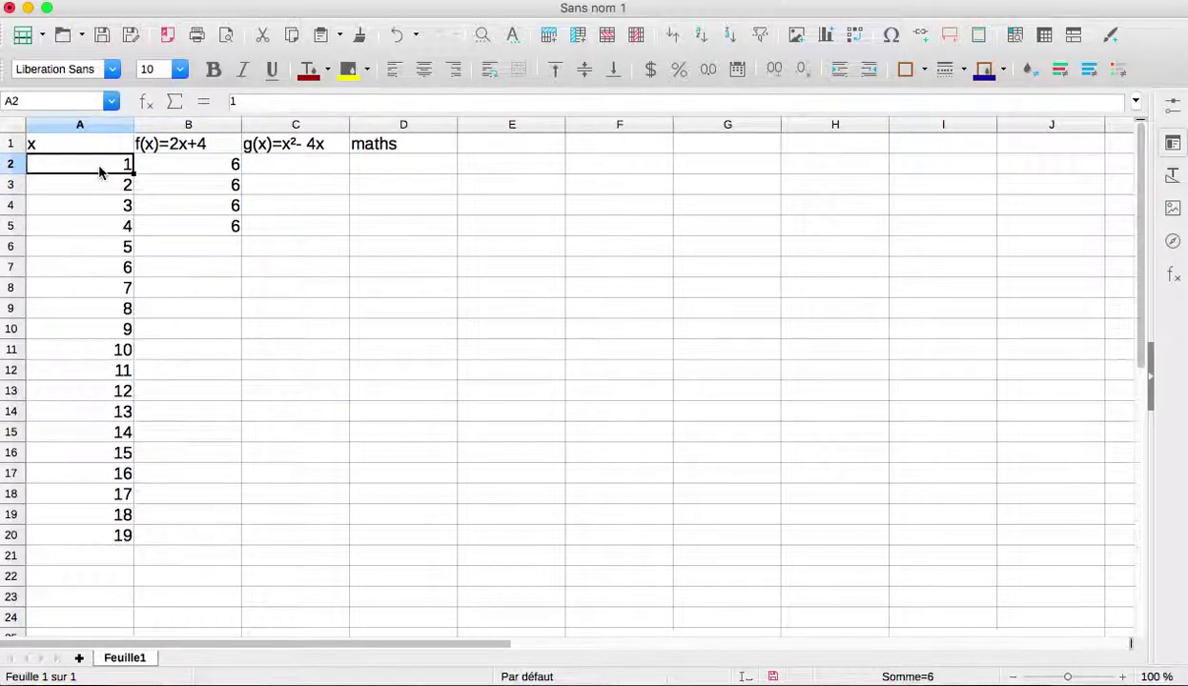
- Remove both dollar signs from the B2 formula so that it reads =2*A2+4
click(177, 164)
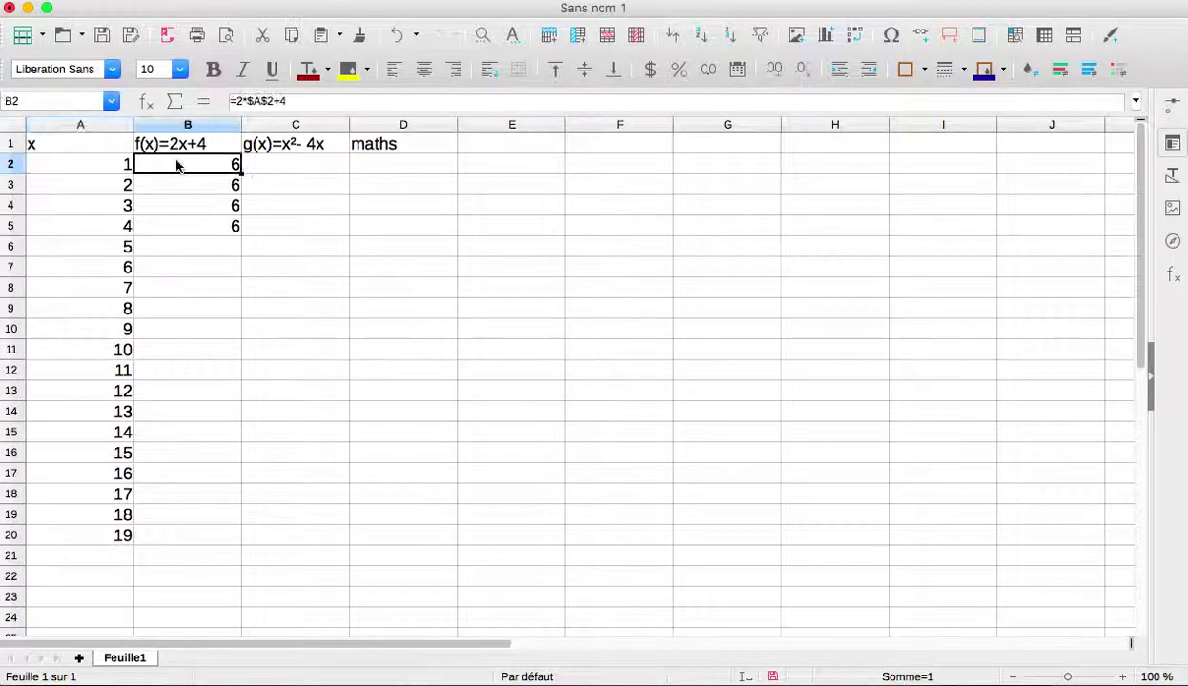
click(253, 100)
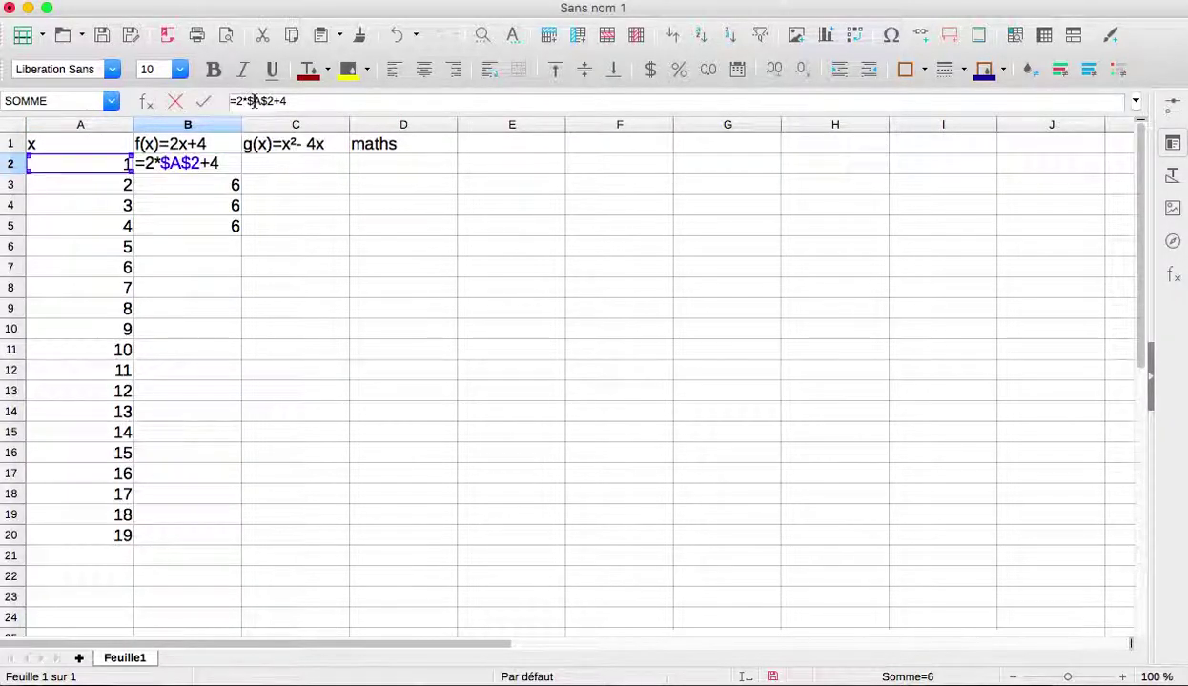
key(BackSpace)
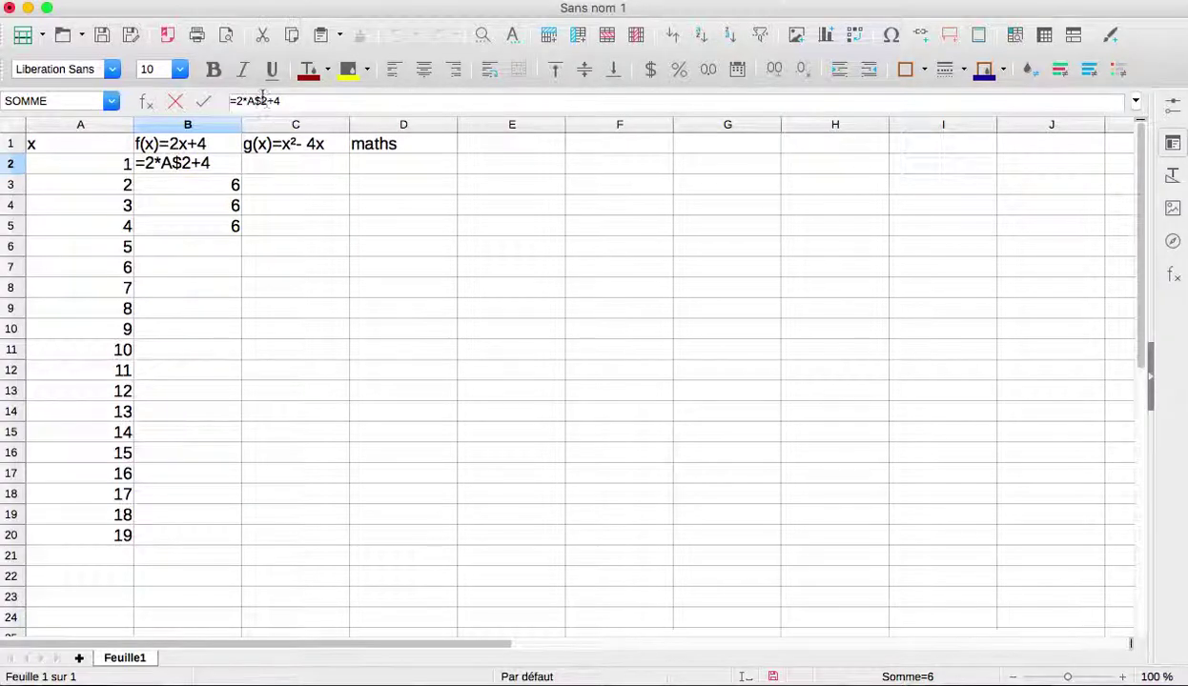
click(261, 100)
key(BackSpace)
key(Return)
- Fill the relative-reference formula from B2 down to B20 to calculate f(x) for every x value
click(217, 164)
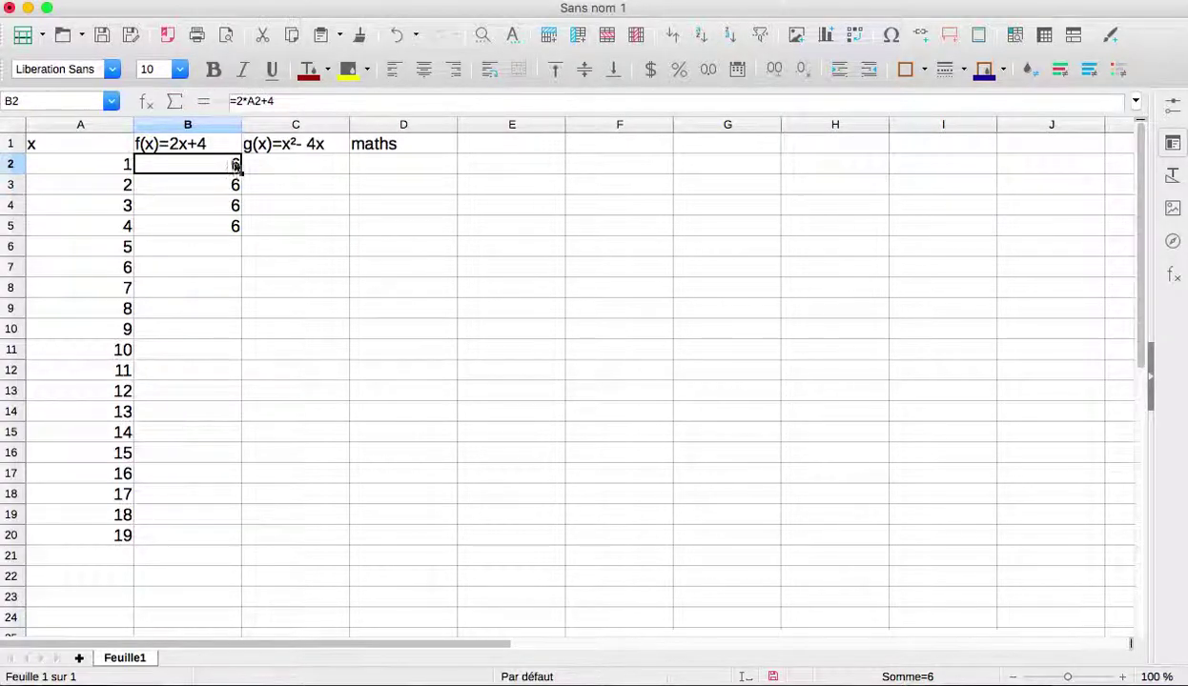
drag(240, 174, 196, 539)
click(308, 168)
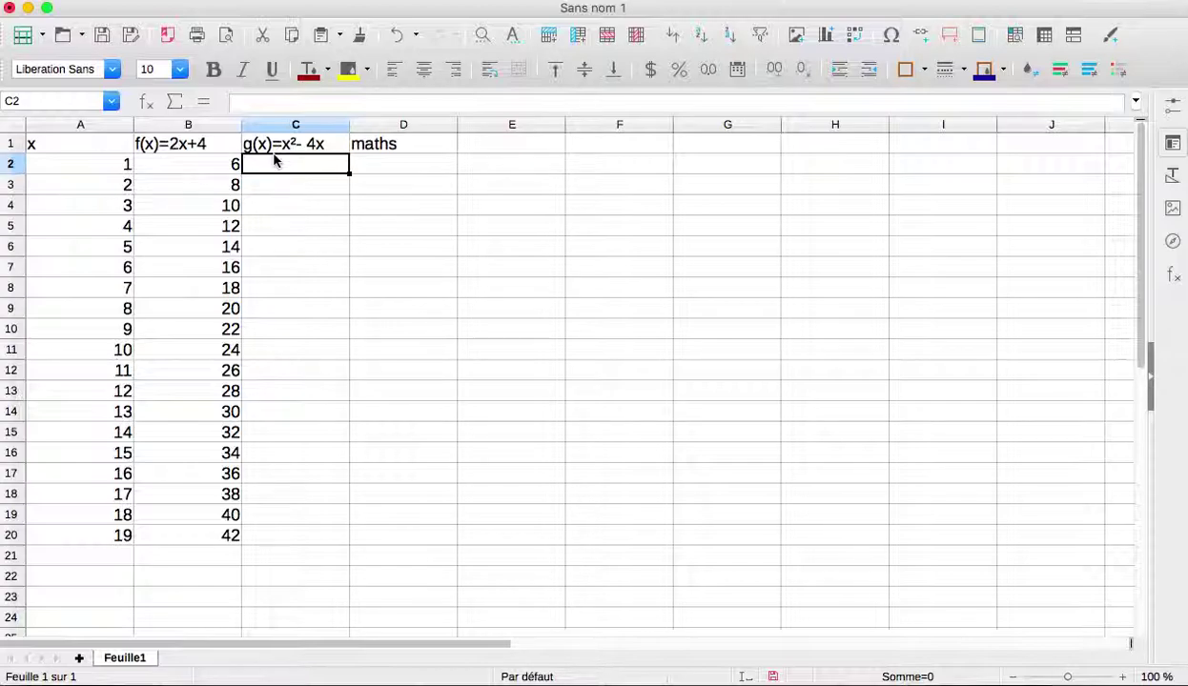
- Enter the g(x) formula =A2^2 -4*A2 in cell C2
text(=)
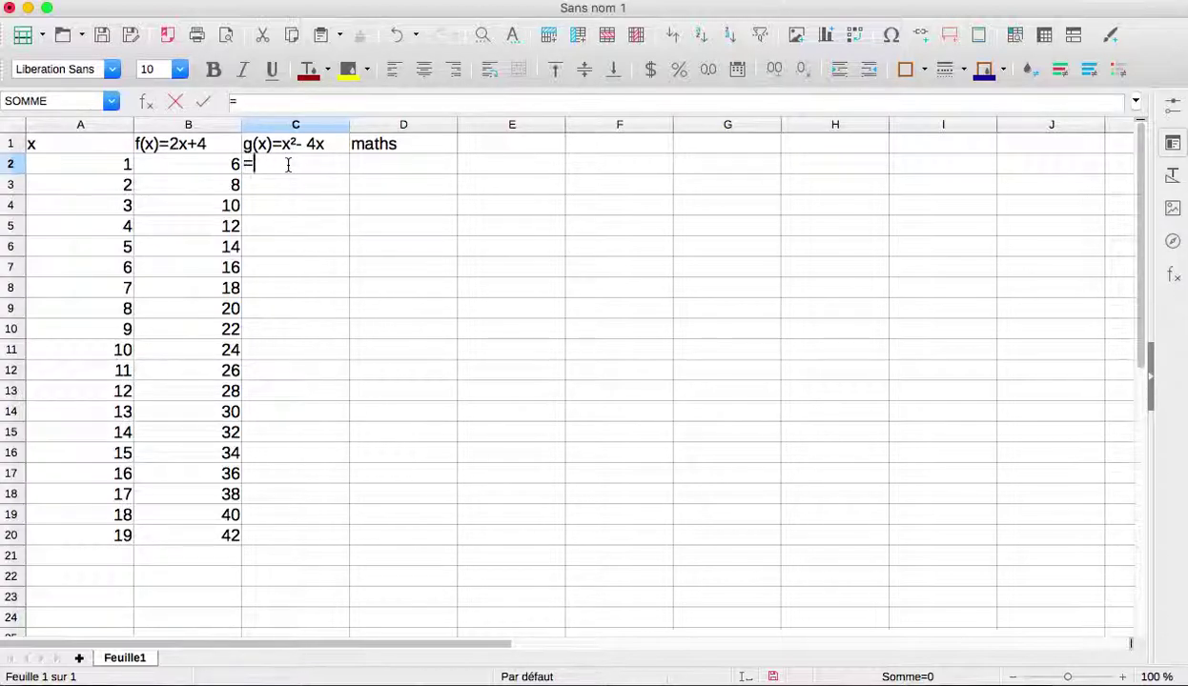
text(A2)
text(^2)
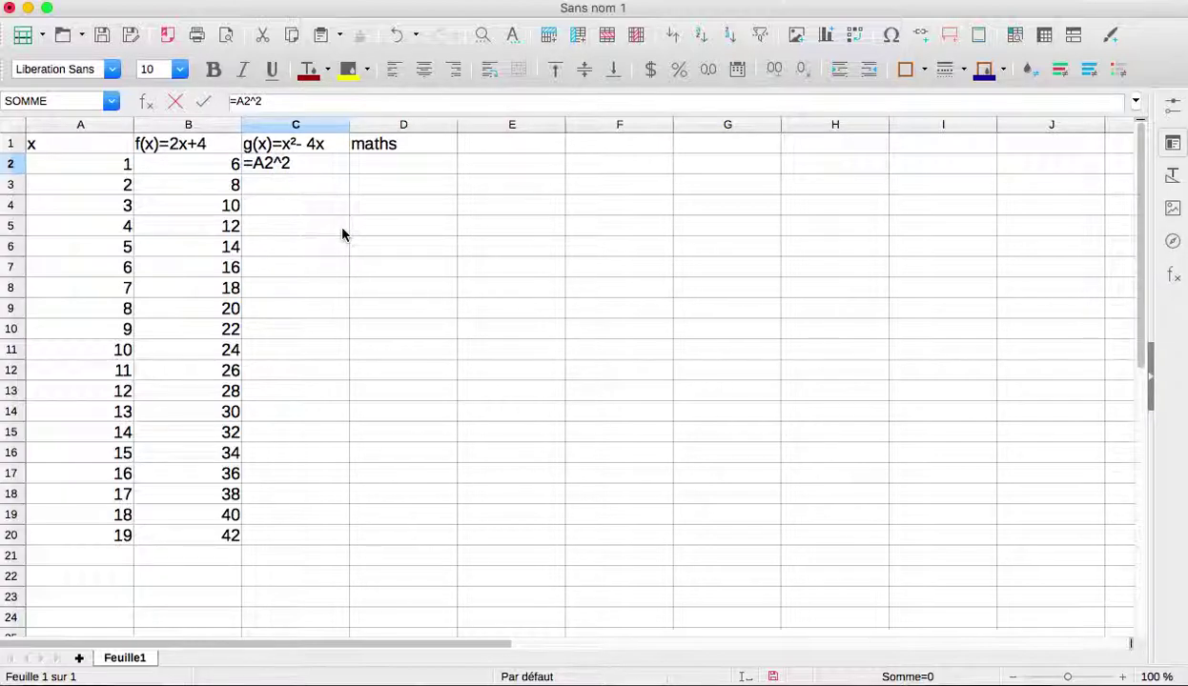
text( -4)
text(A2)
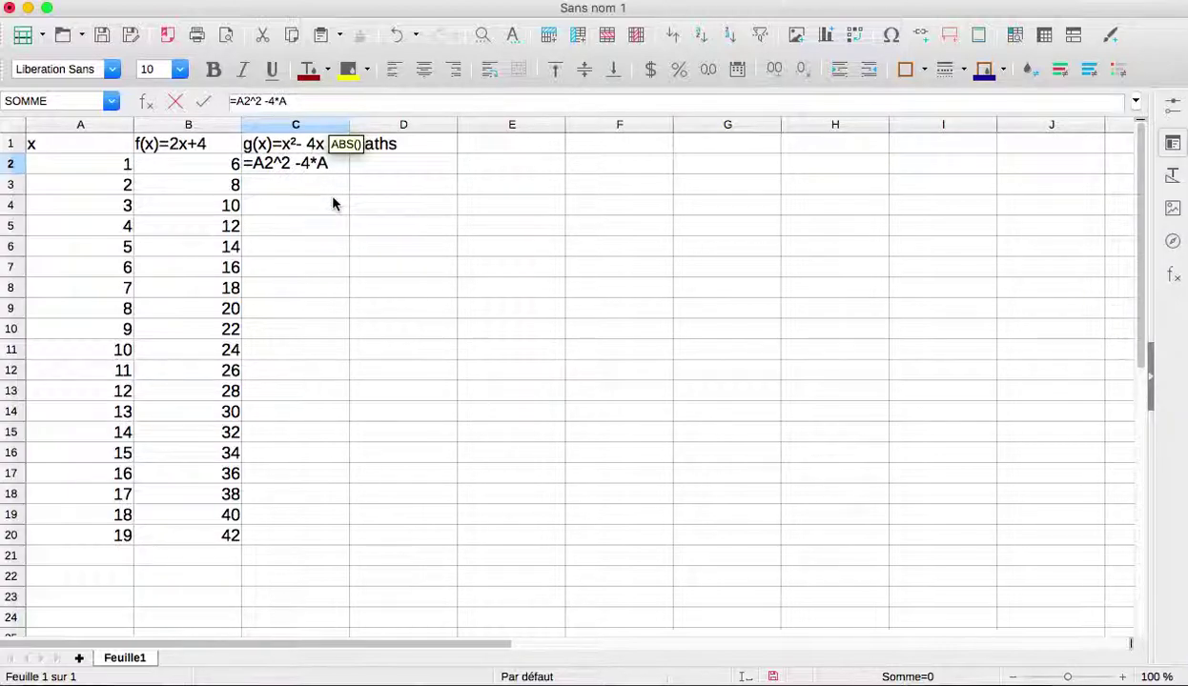
key(Return)
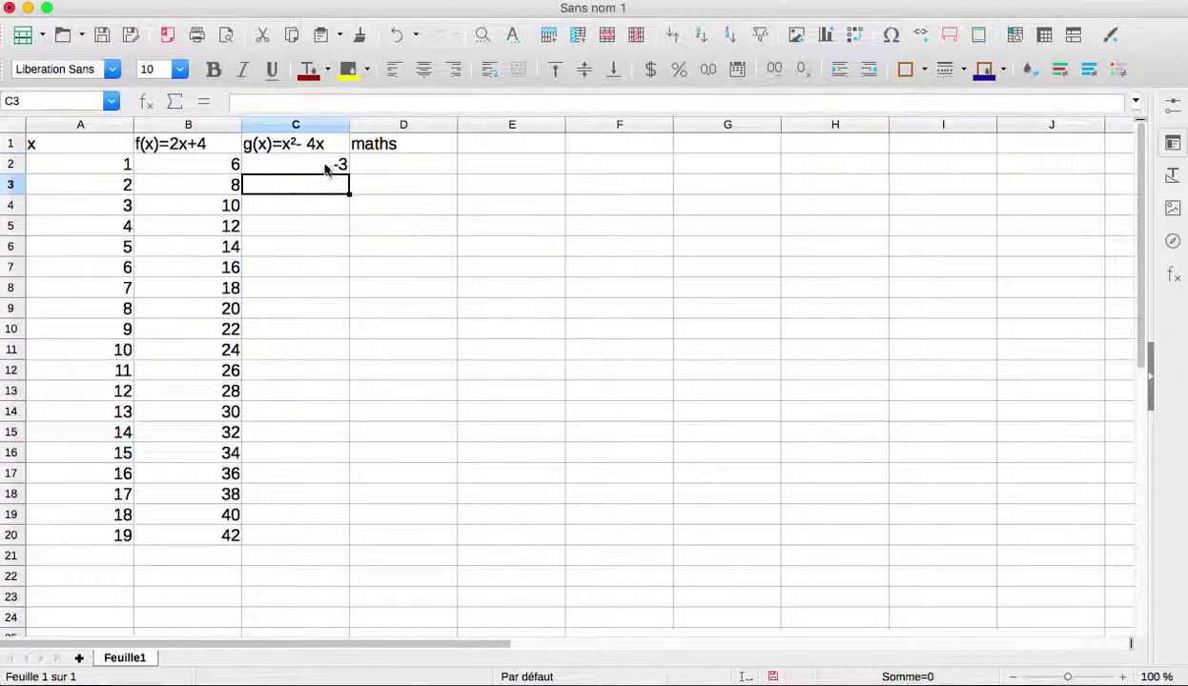
- Fill the g(x) formula from C2 down to C20 and compare the relative references in cells C2 to C5
click(327, 165)
drag(349, 171, 310, 554)
click(383, 434)
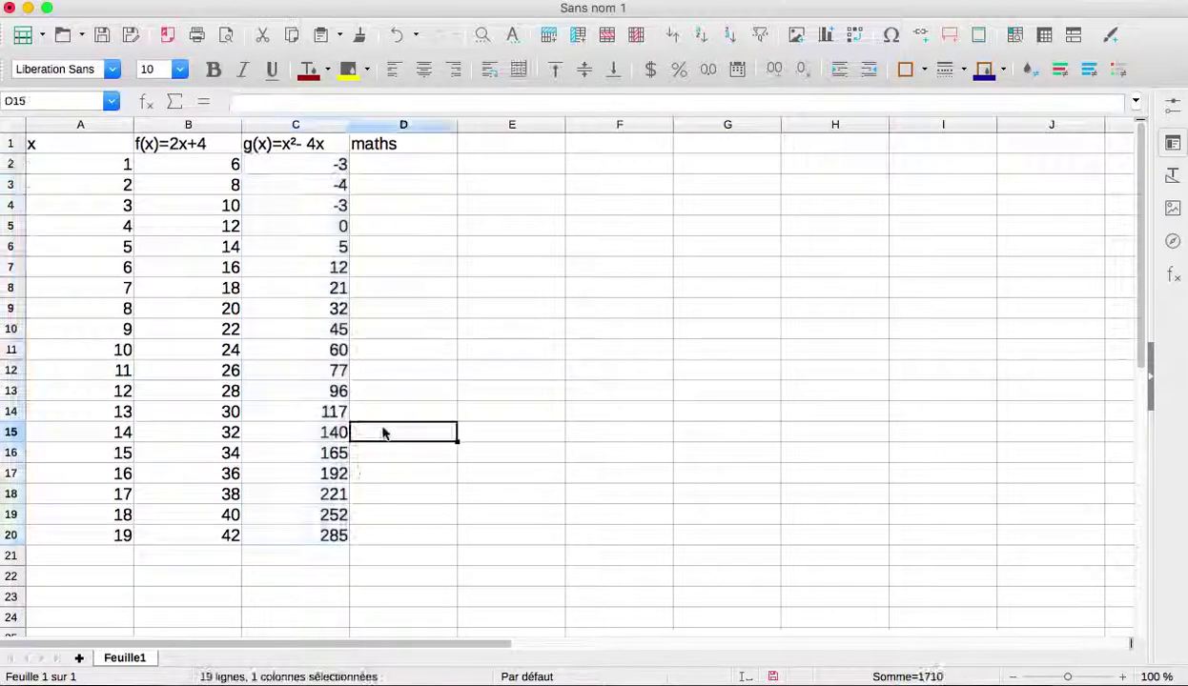
click(312, 168)
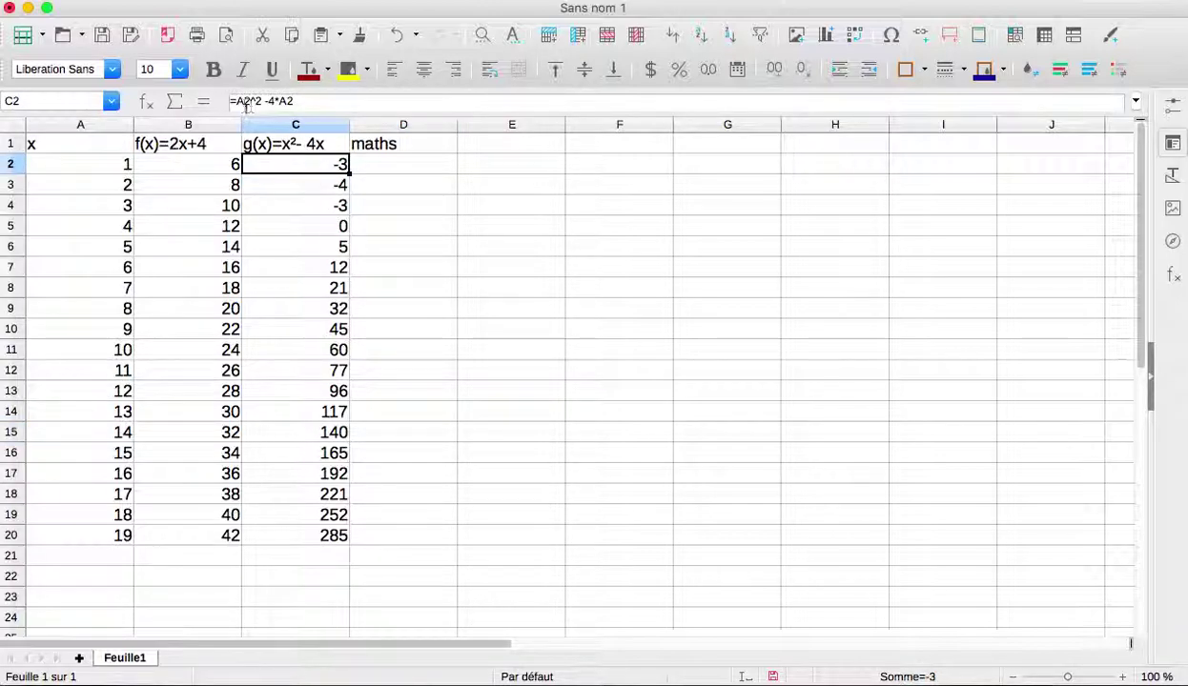
click(281, 184)
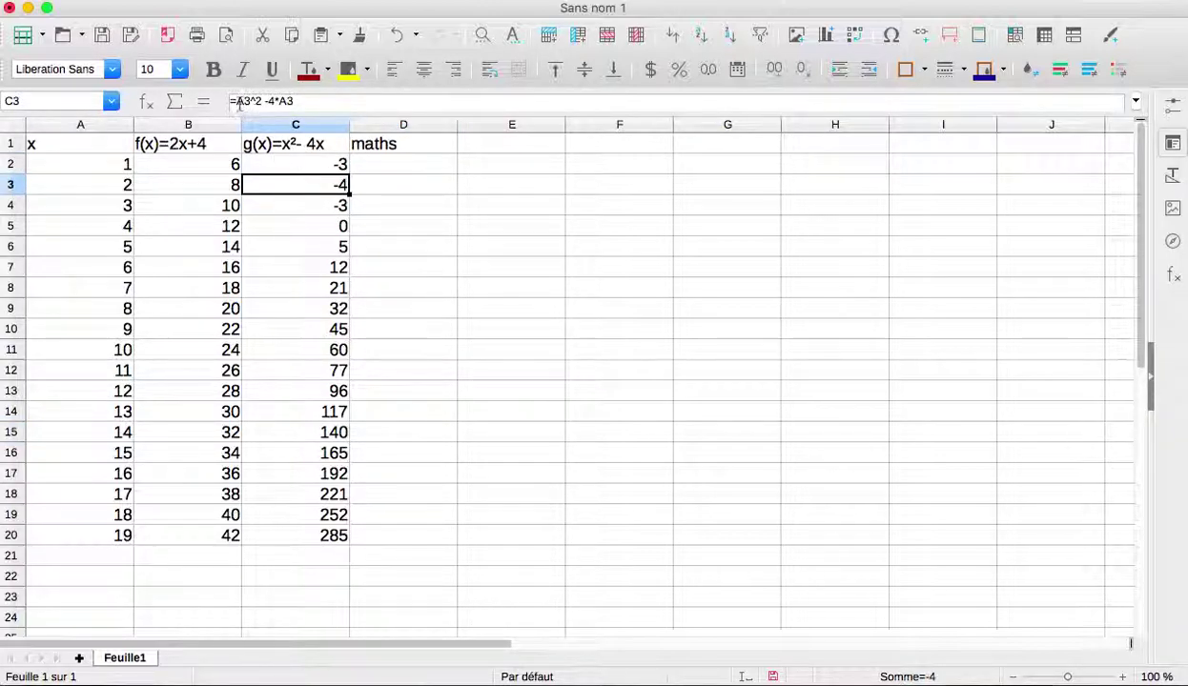
click(302, 206)
click(298, 235)
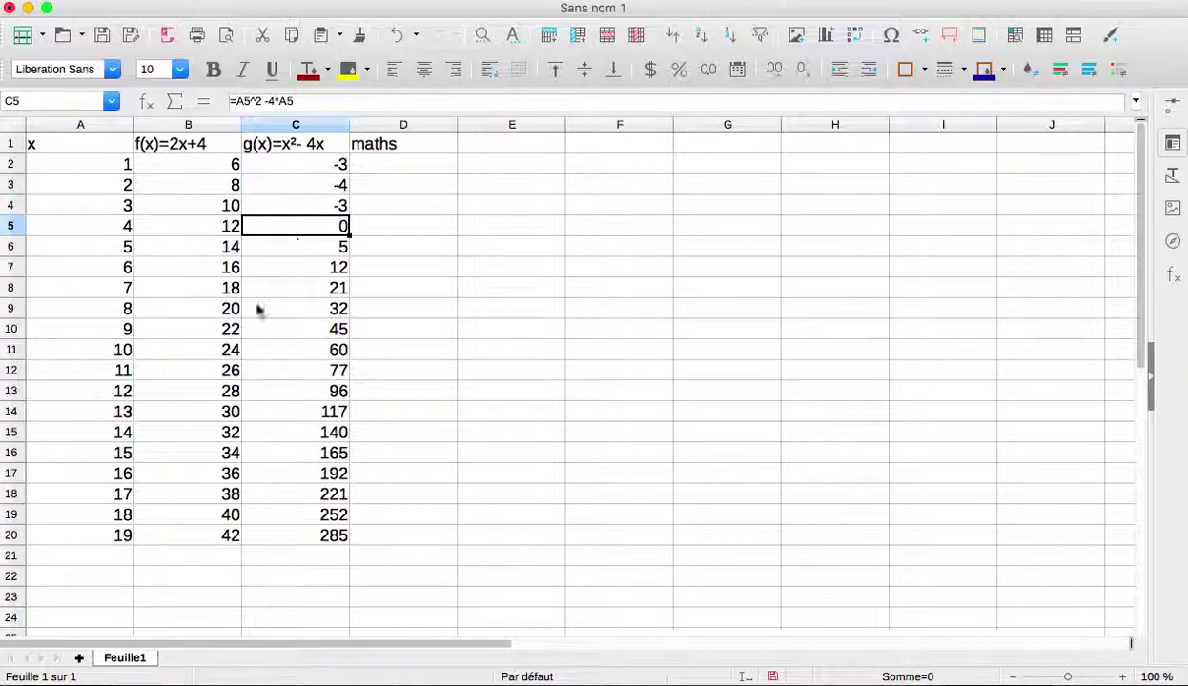
- Total the f(x) values in cell B22 with the formula =SOMME(B2:B20)
click(188, 577)
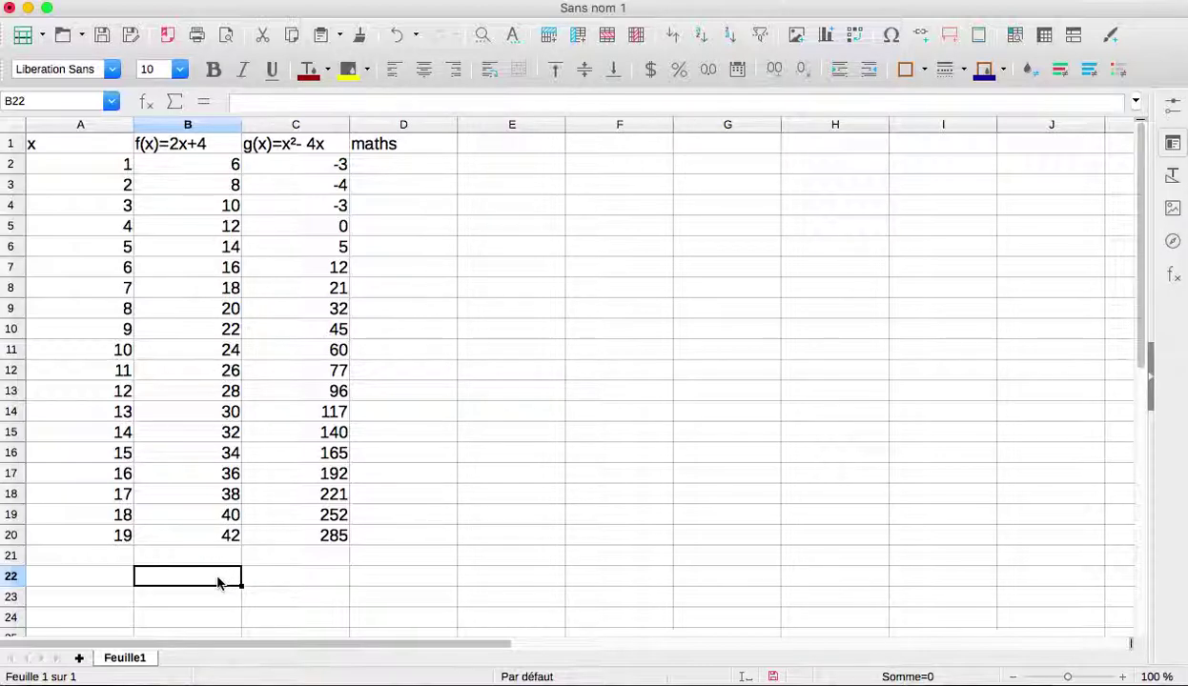
text(=)
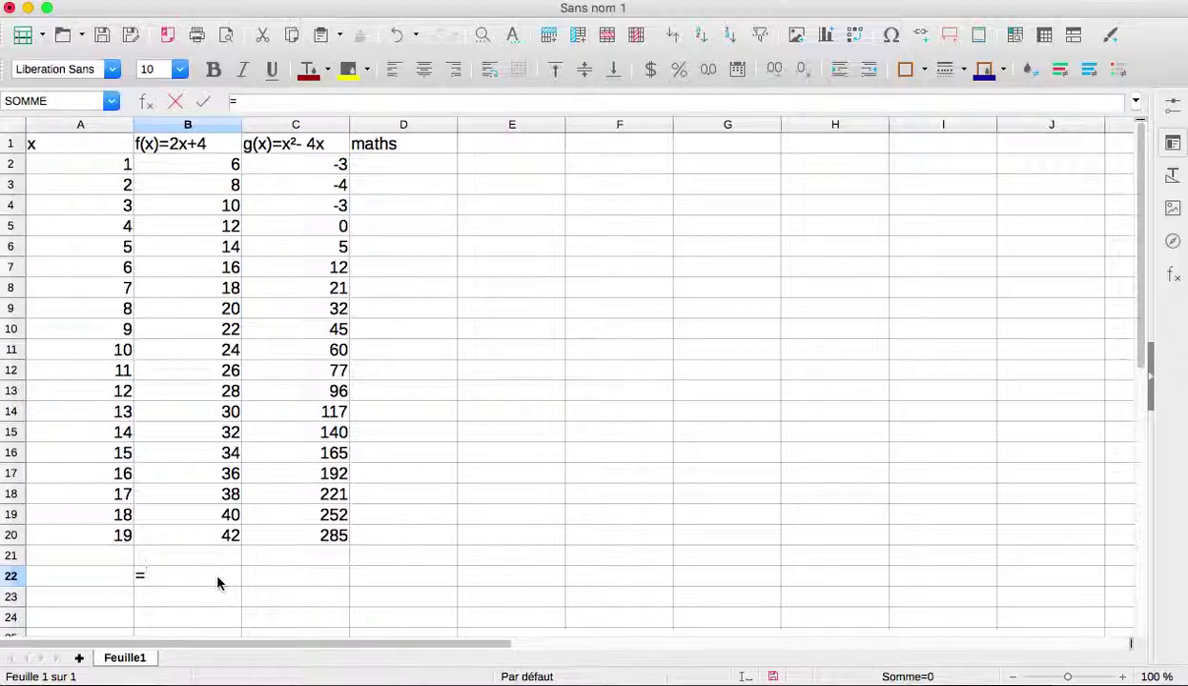
text(SOM)
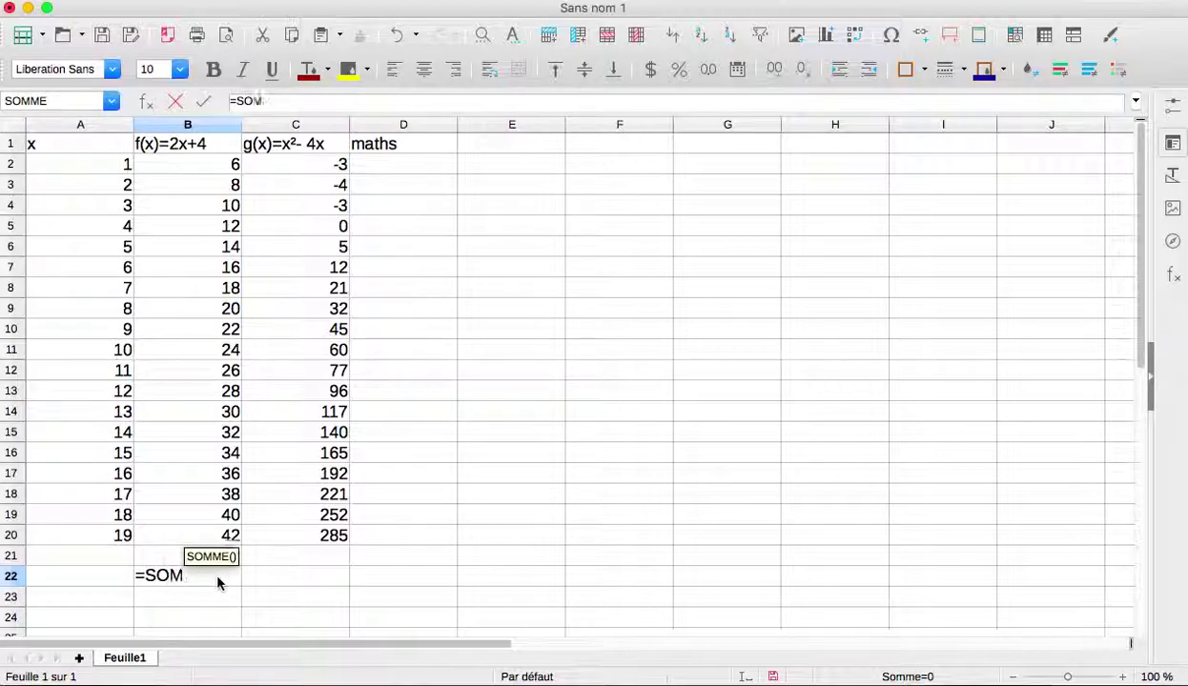
text(ME()
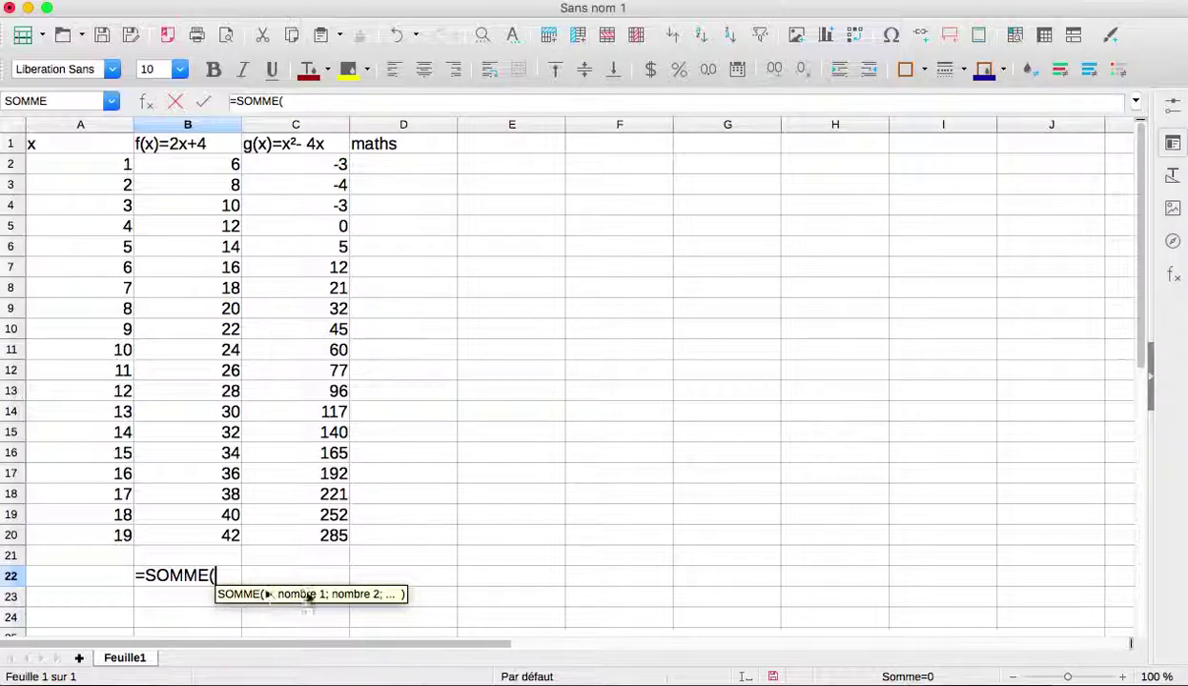
click(207, 170)
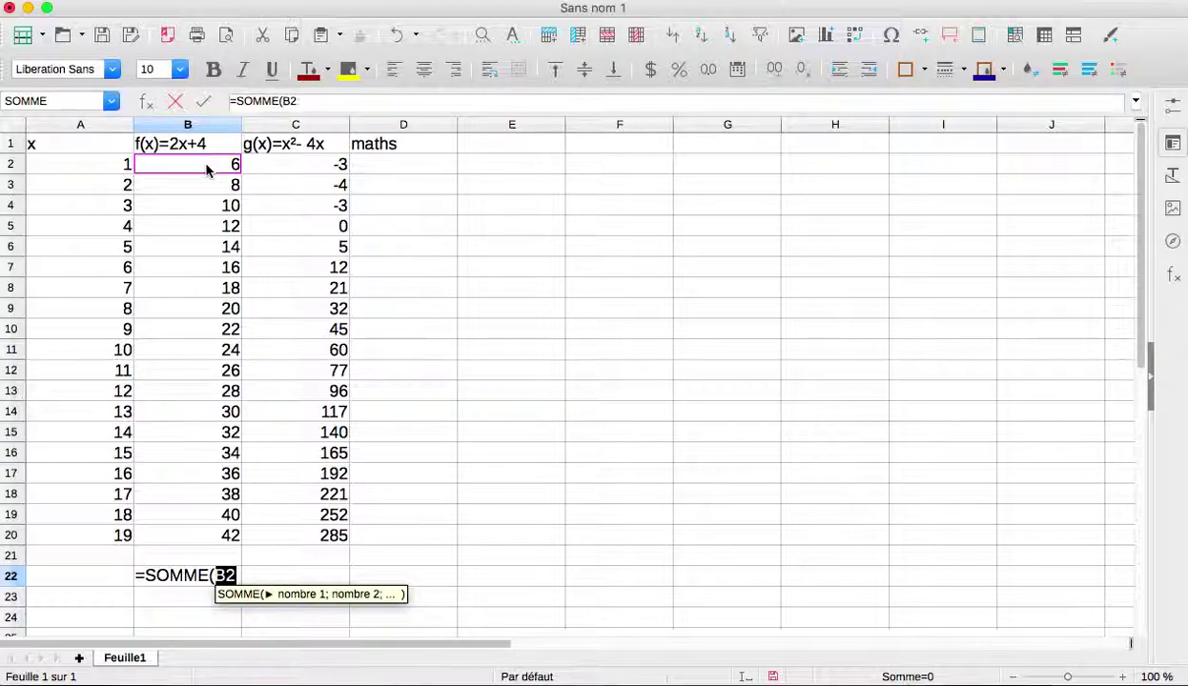
text(:)
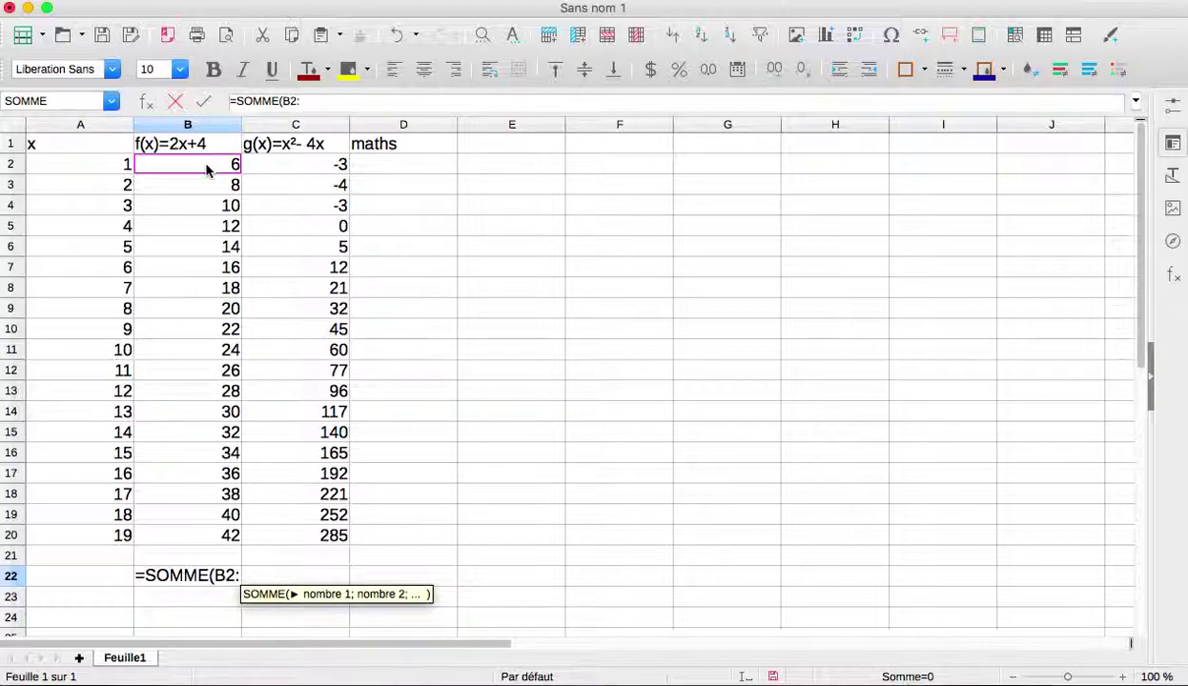
click(223, 539)
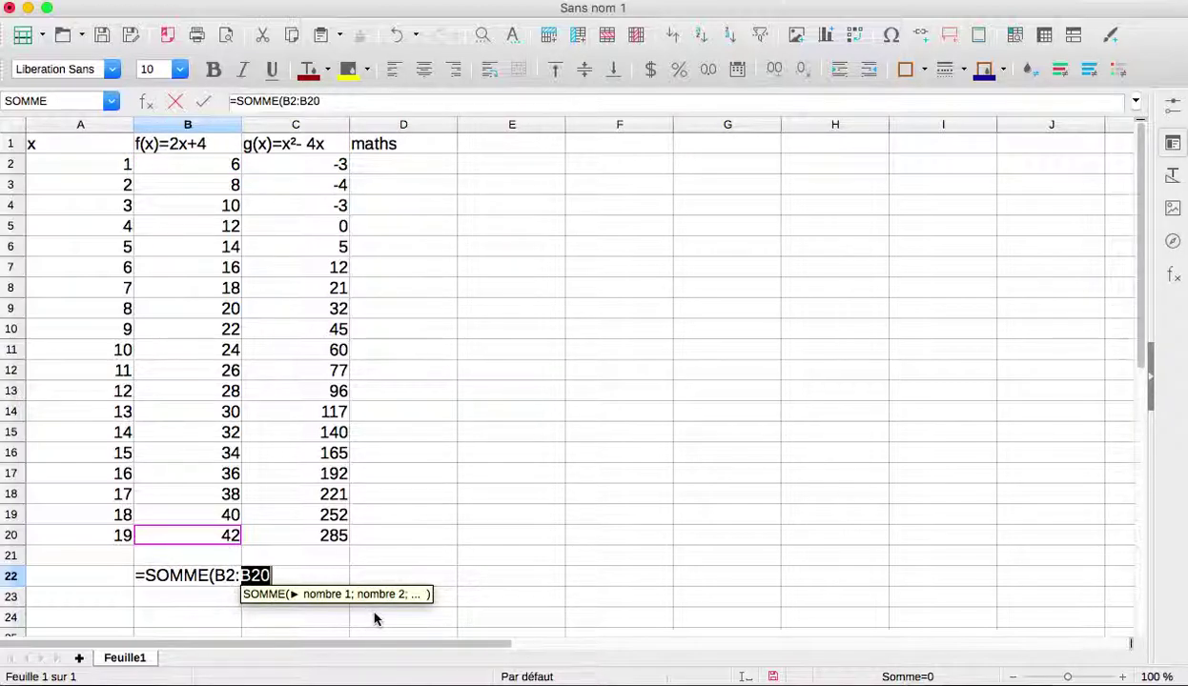
text())
key(Return)
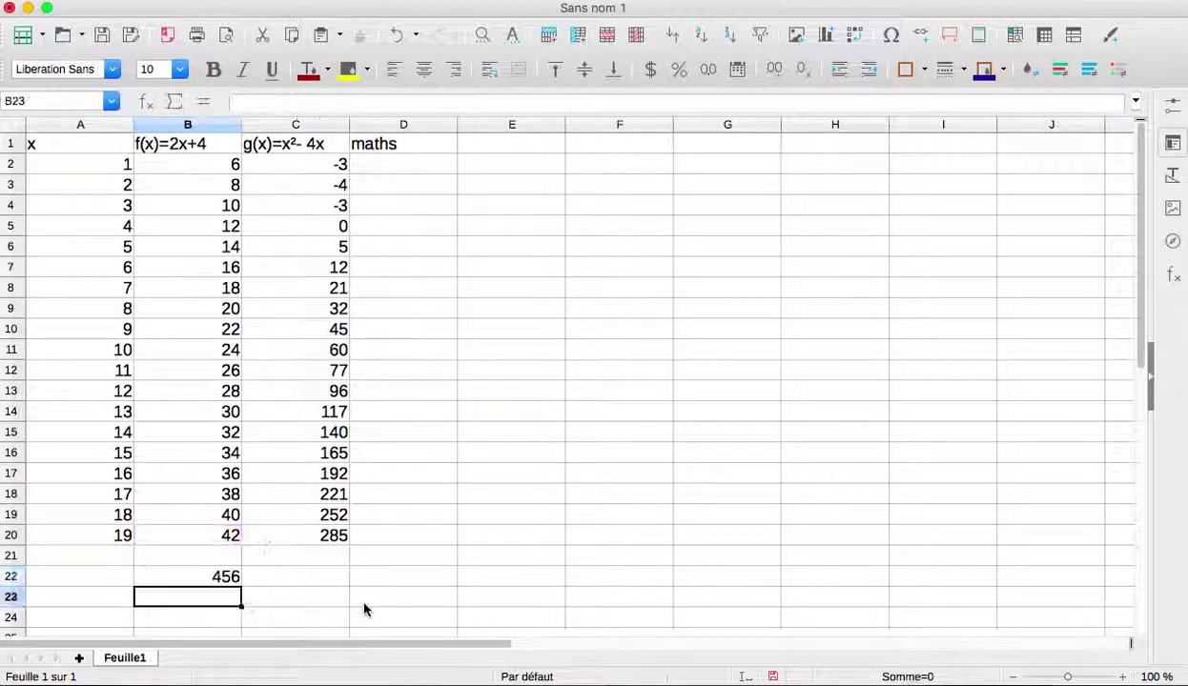
- Compare the sum formula in B22 with the function formulas in C2 and B2
click(181, 582)
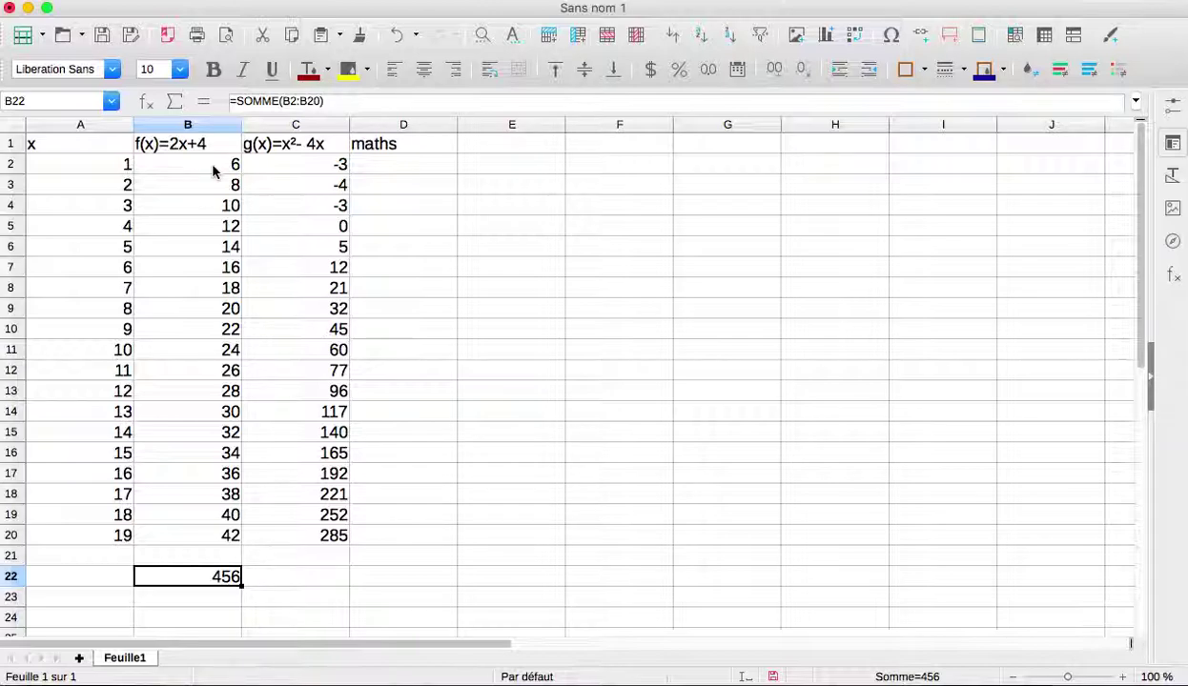
click(303, 165)
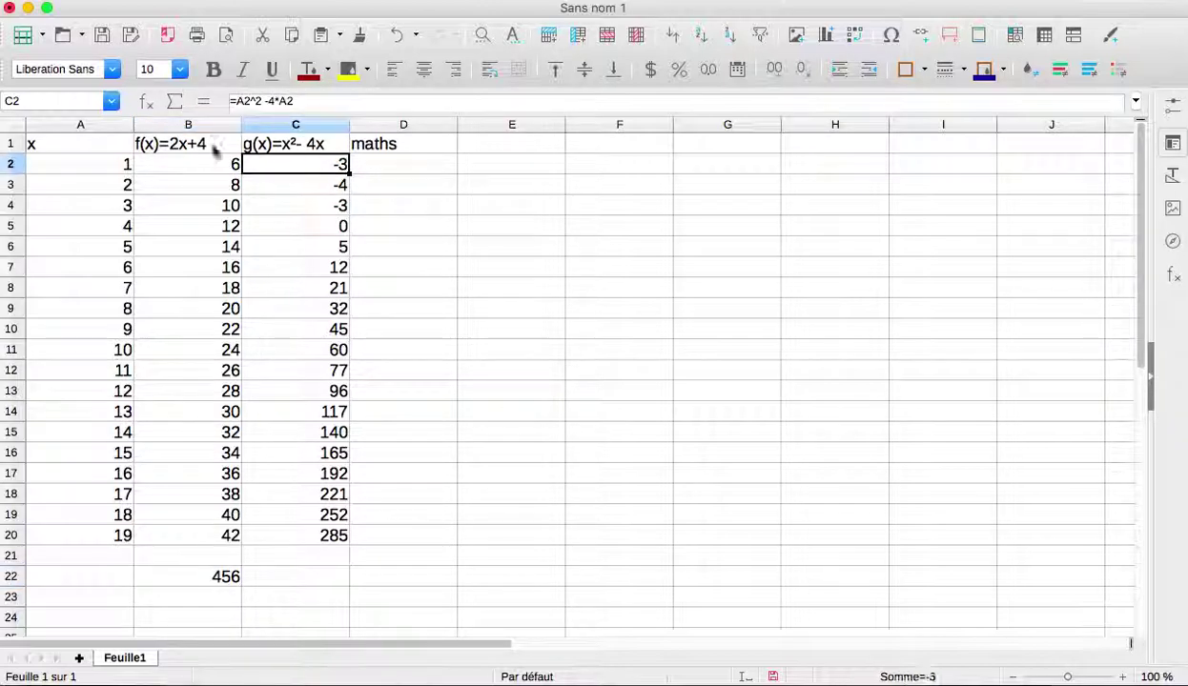
click(174, 169)
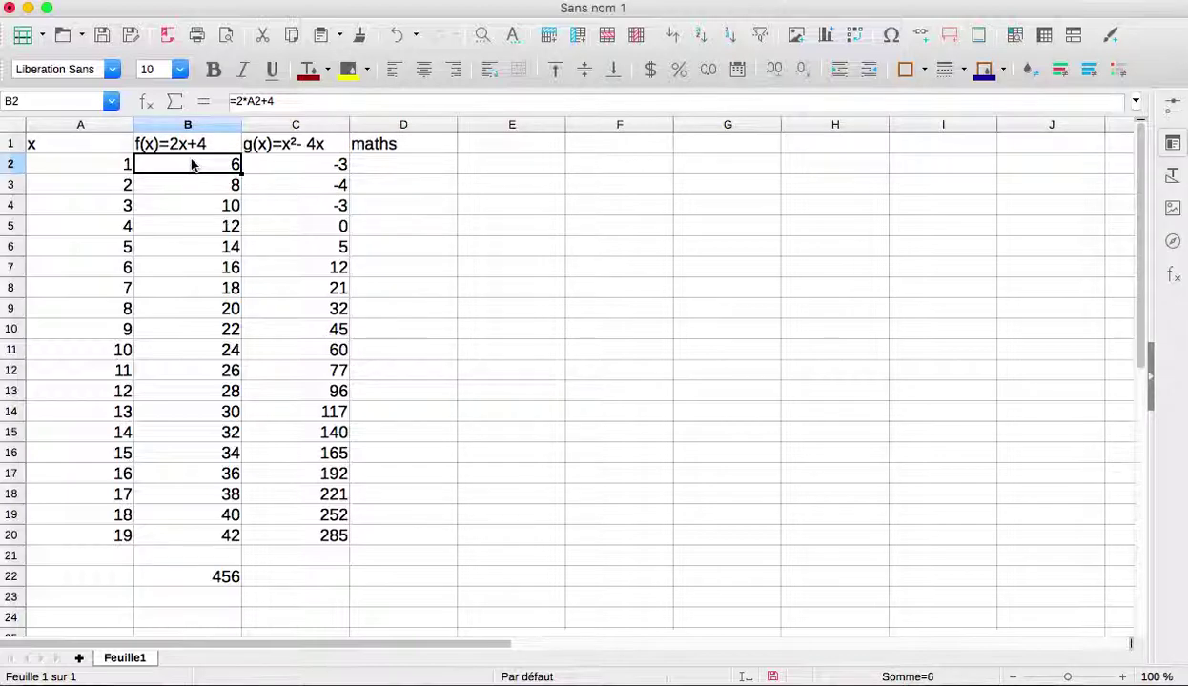
click(206, 577)
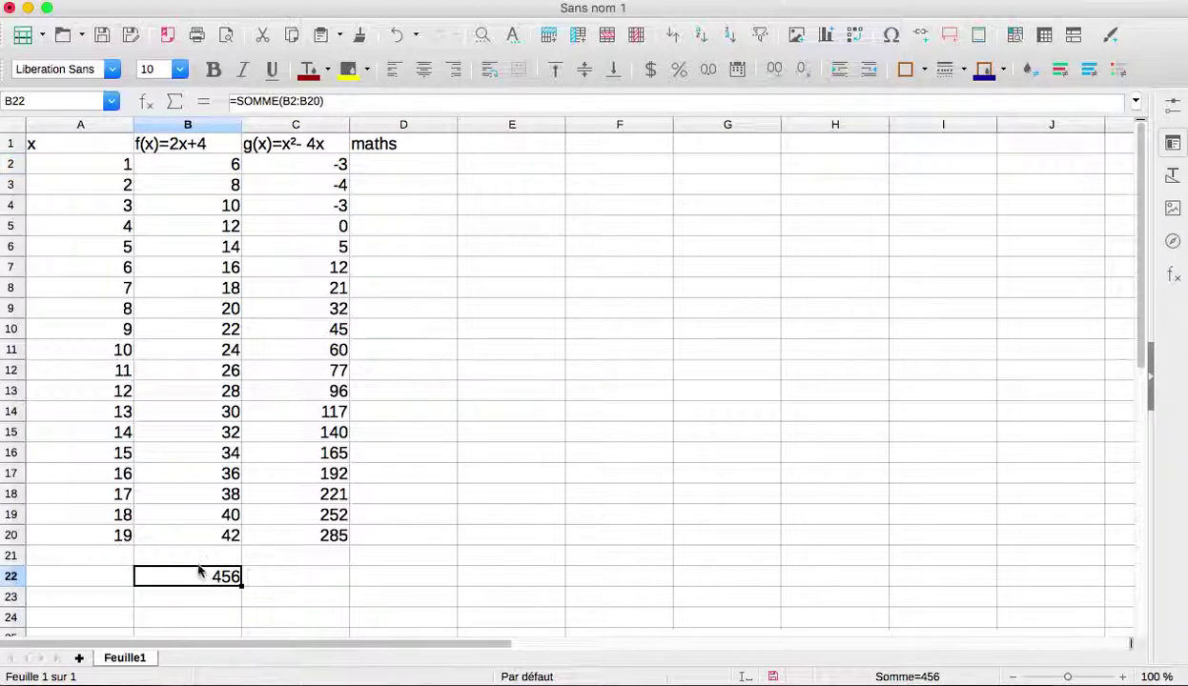